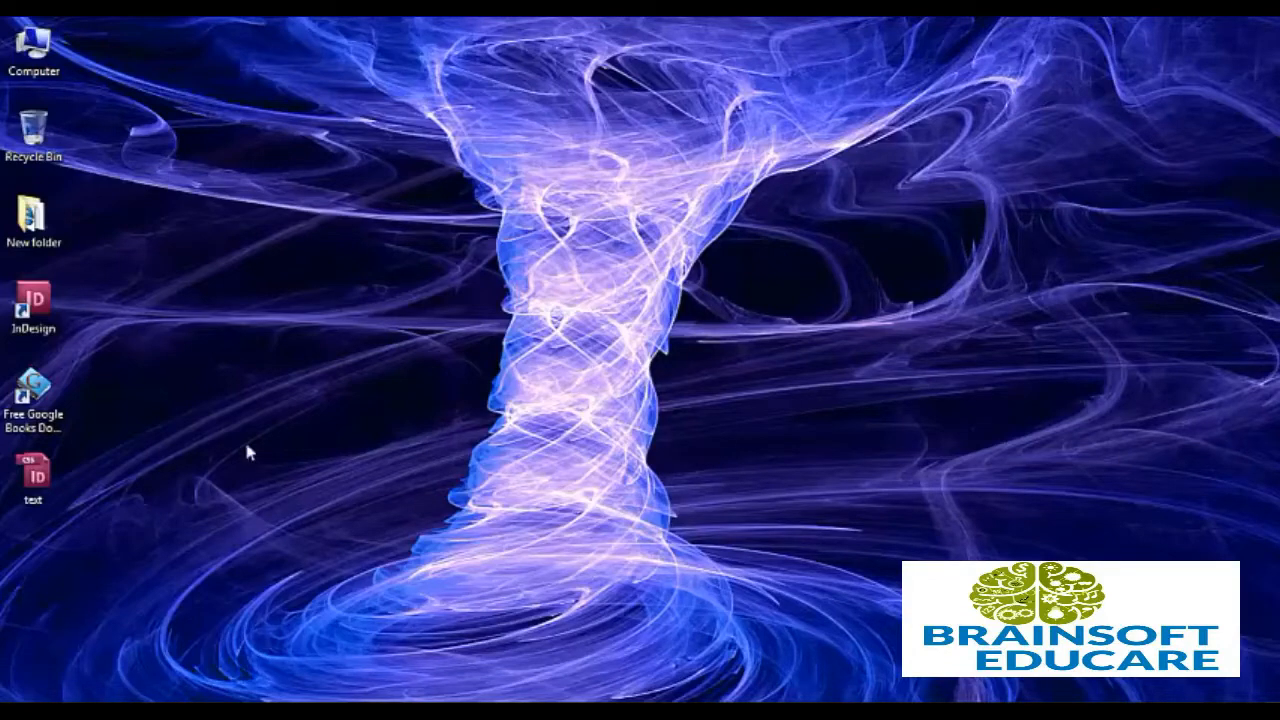
Step: Launch InDesign, continue with the trial, and create a new single-page A4 print document with the default settings
{"action": "double_click", "coordinate": [33, 305]}
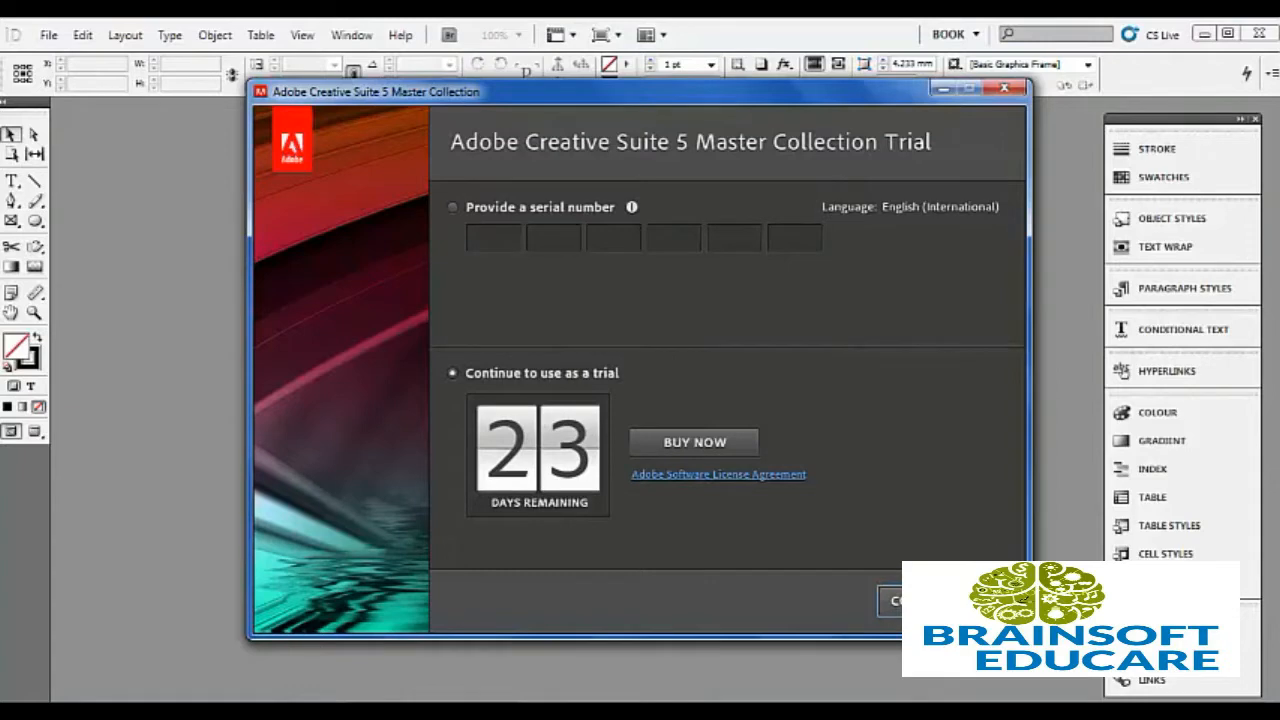
{"action": "left_click", "coordinate": [890, 600]}
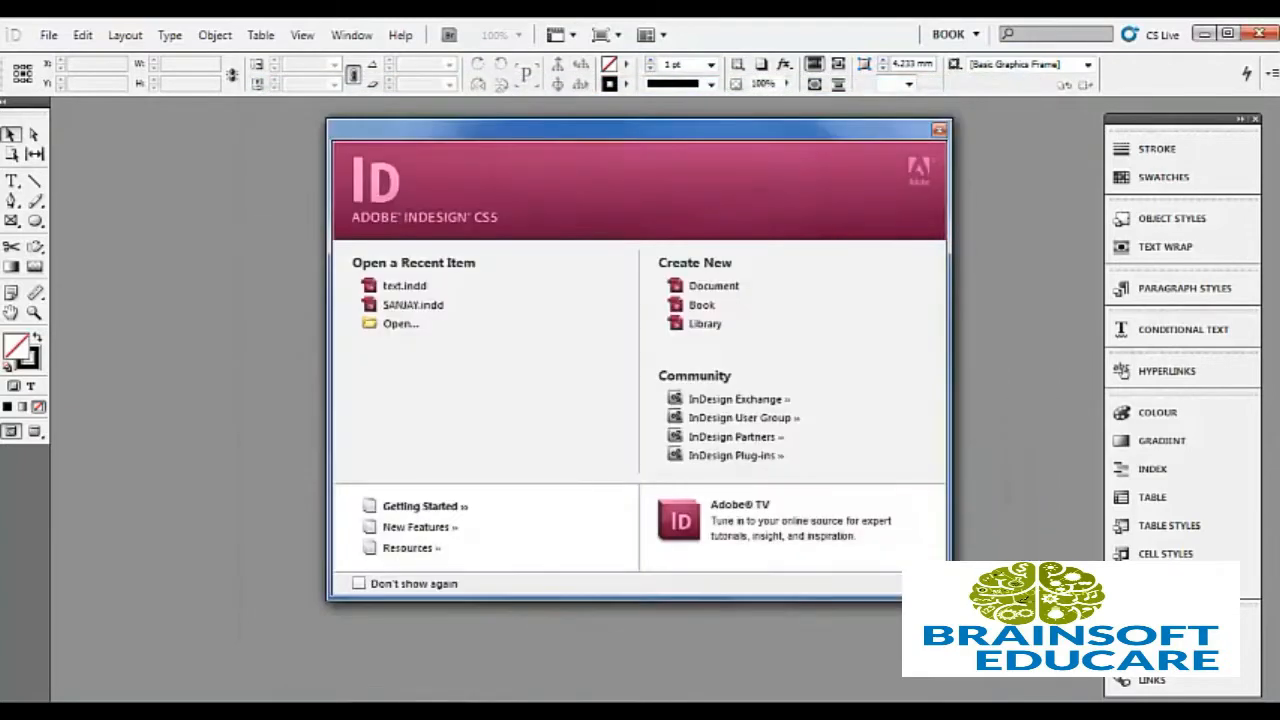
{"action": "left_click", "coordinate": [711, 288]}
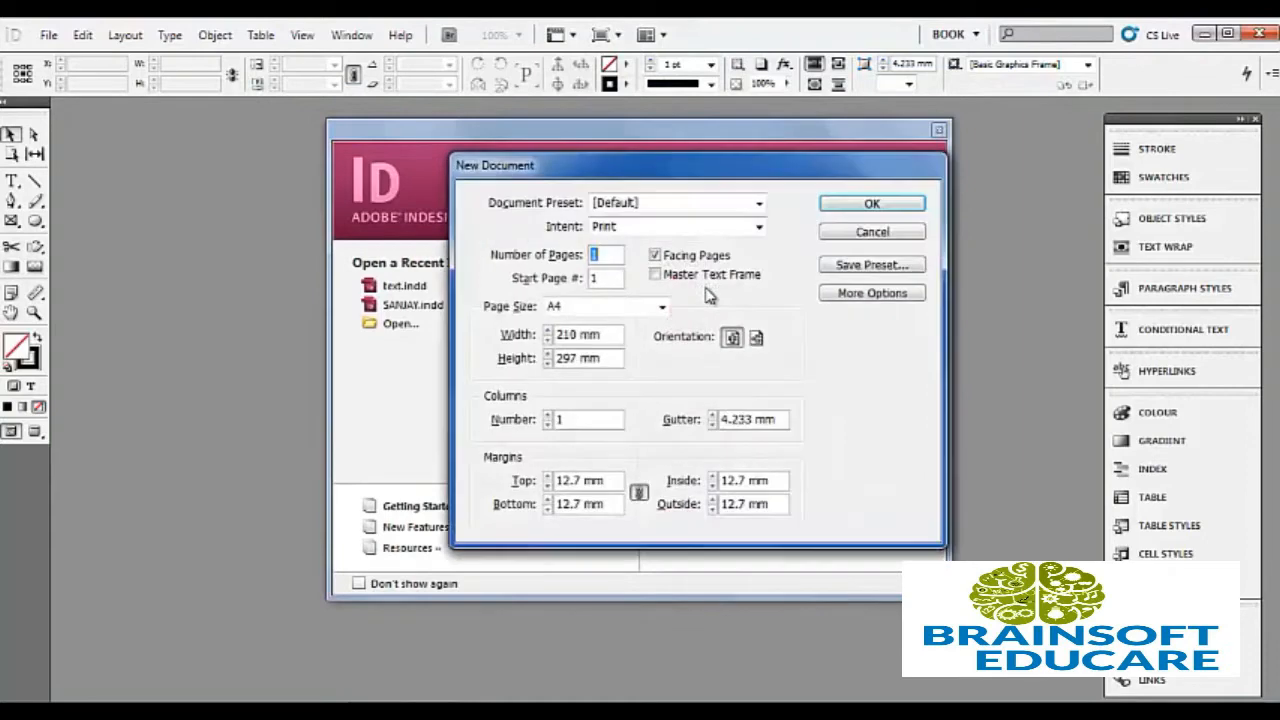
{"action": "left_click", "coordinate": [832, 204]}
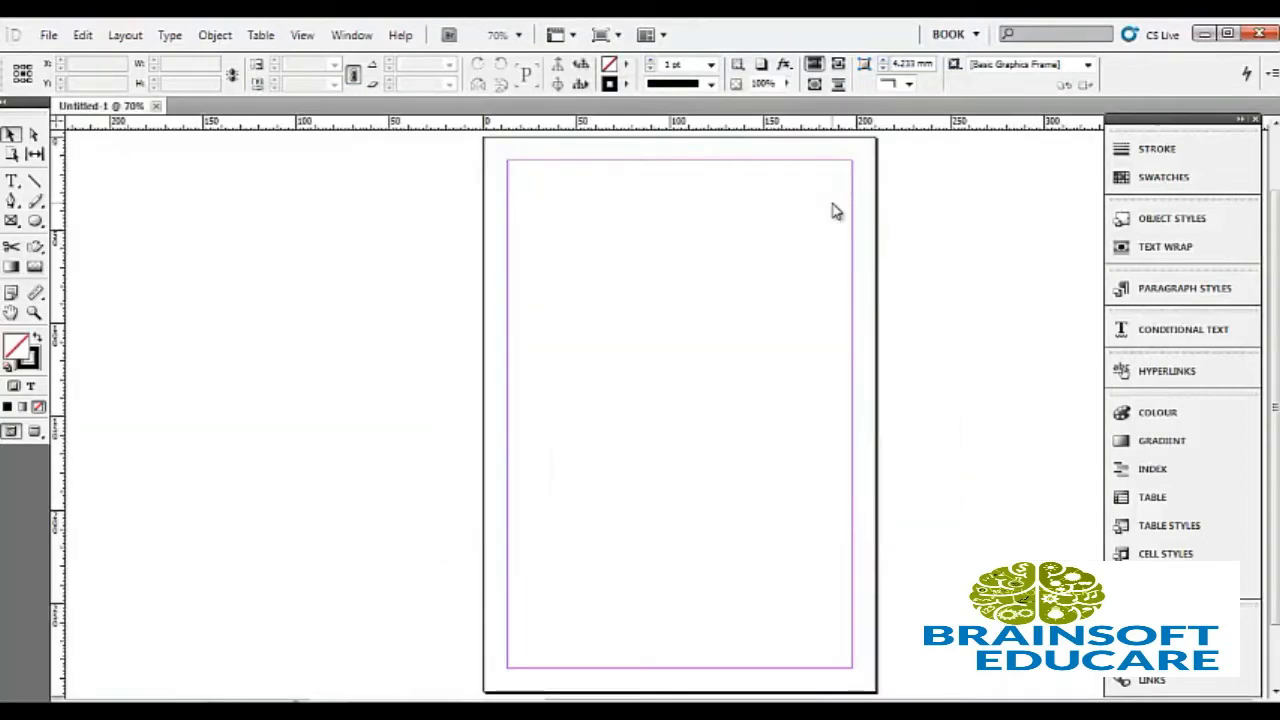
Step: Open the existing InDesign document named text from the Desktop
{"action": "left_click", "coordinate": [48, 36]}
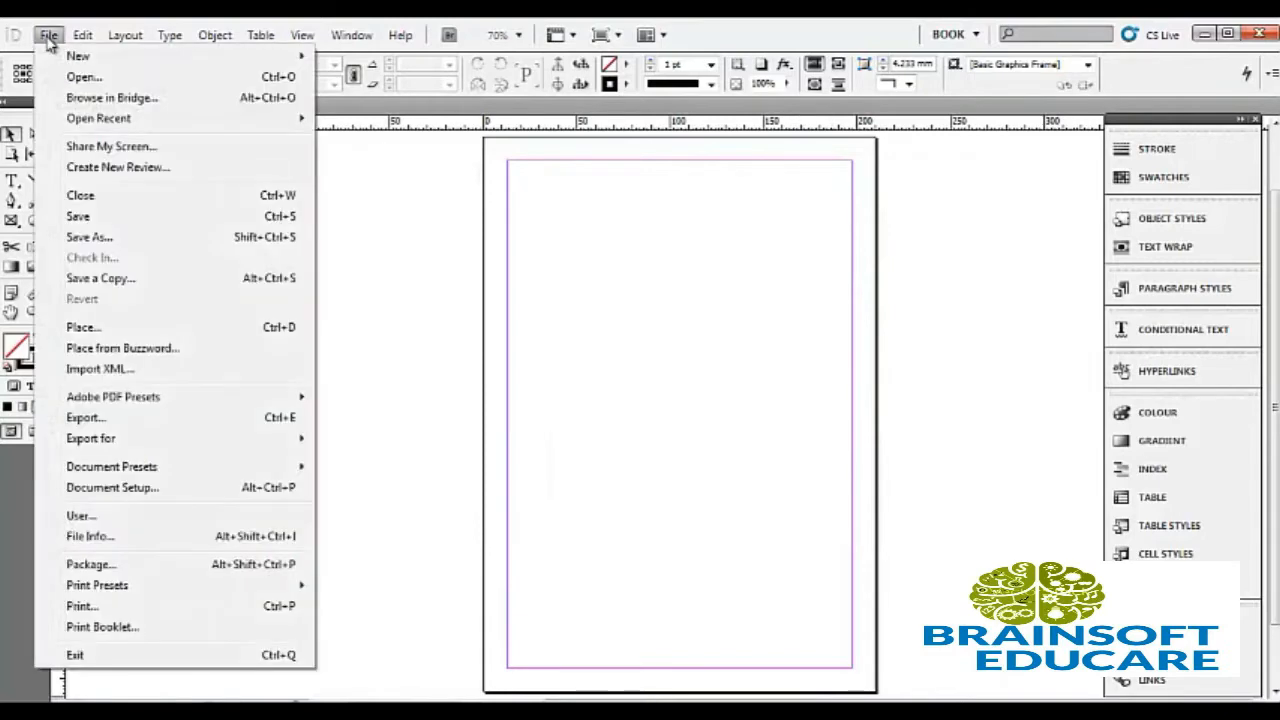
{"action": "left_click", "coordinate": [72, 80]}
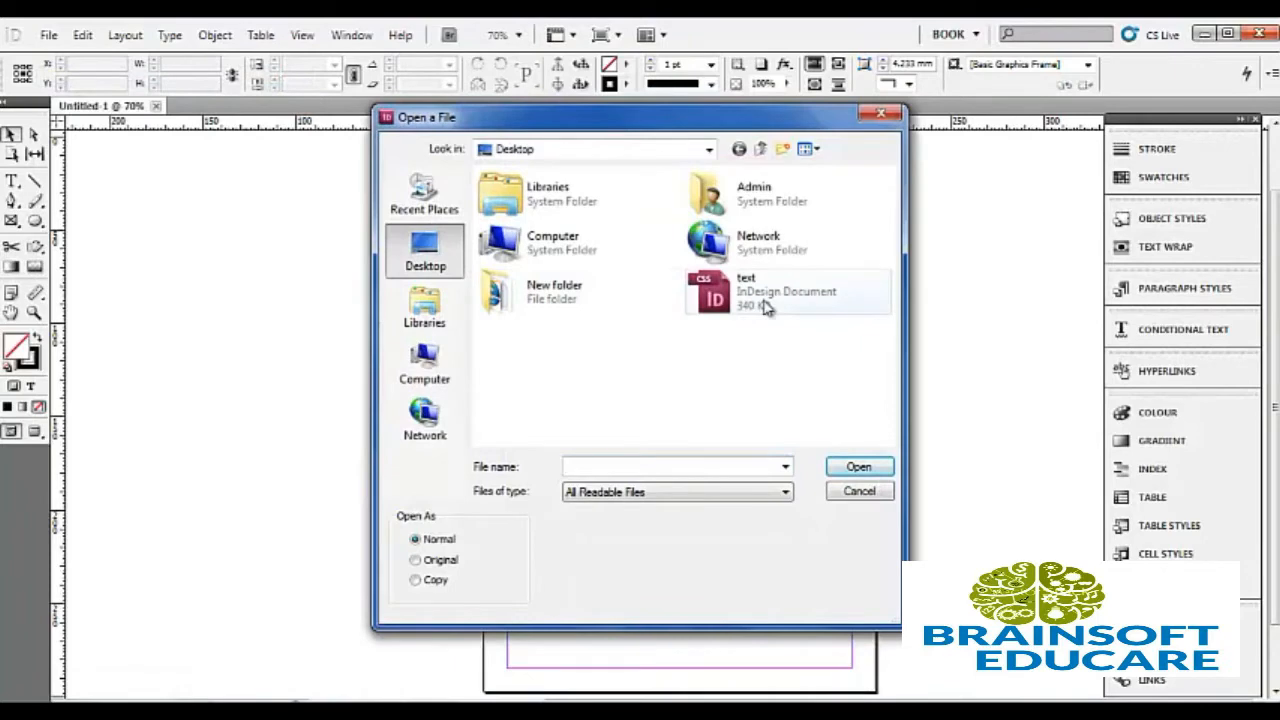
{"action": "left_click", "coordinate": [765, 306]}
{"action": "left_click", "coordinate": [855, 467]}
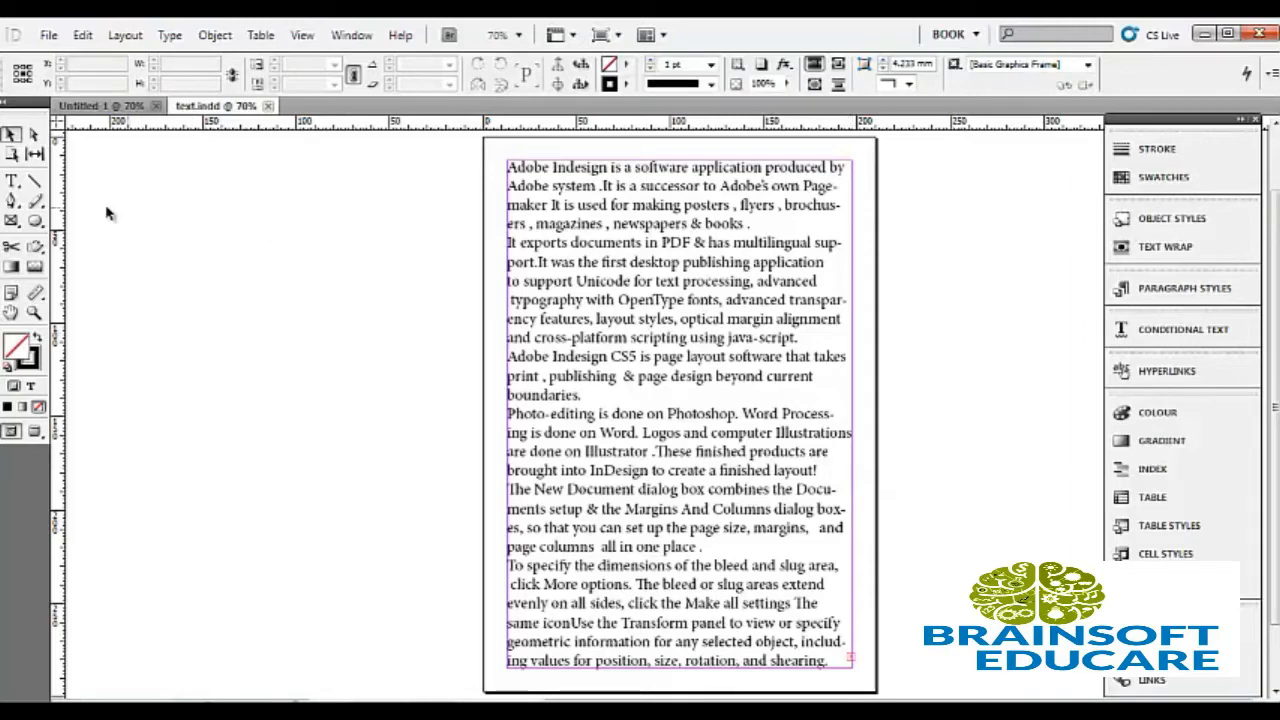
Step: Draw a rectangle frame 210 mm wide and 297 mm high covering the entire page
{"action": "left_click", "coordinate": [12, 223]}
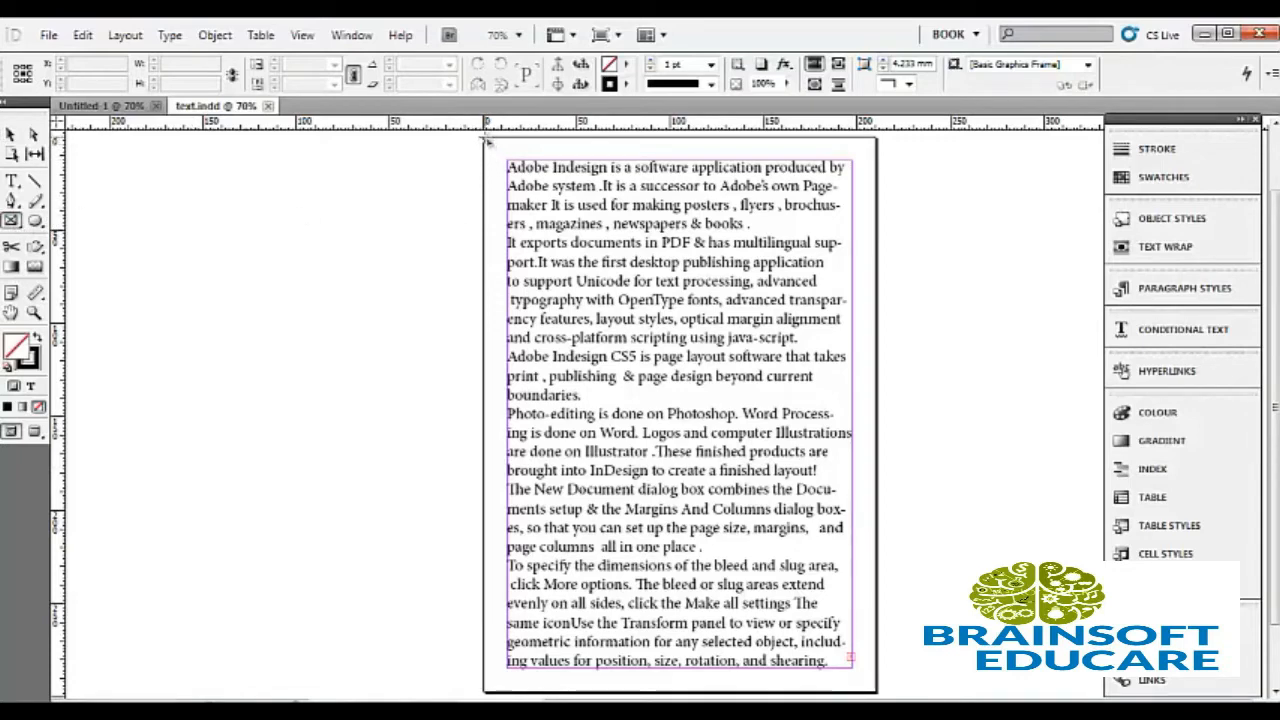
{"action": "left_click_drag", "start_coordinate": [485, 138], "coordinate": [869, 669]}
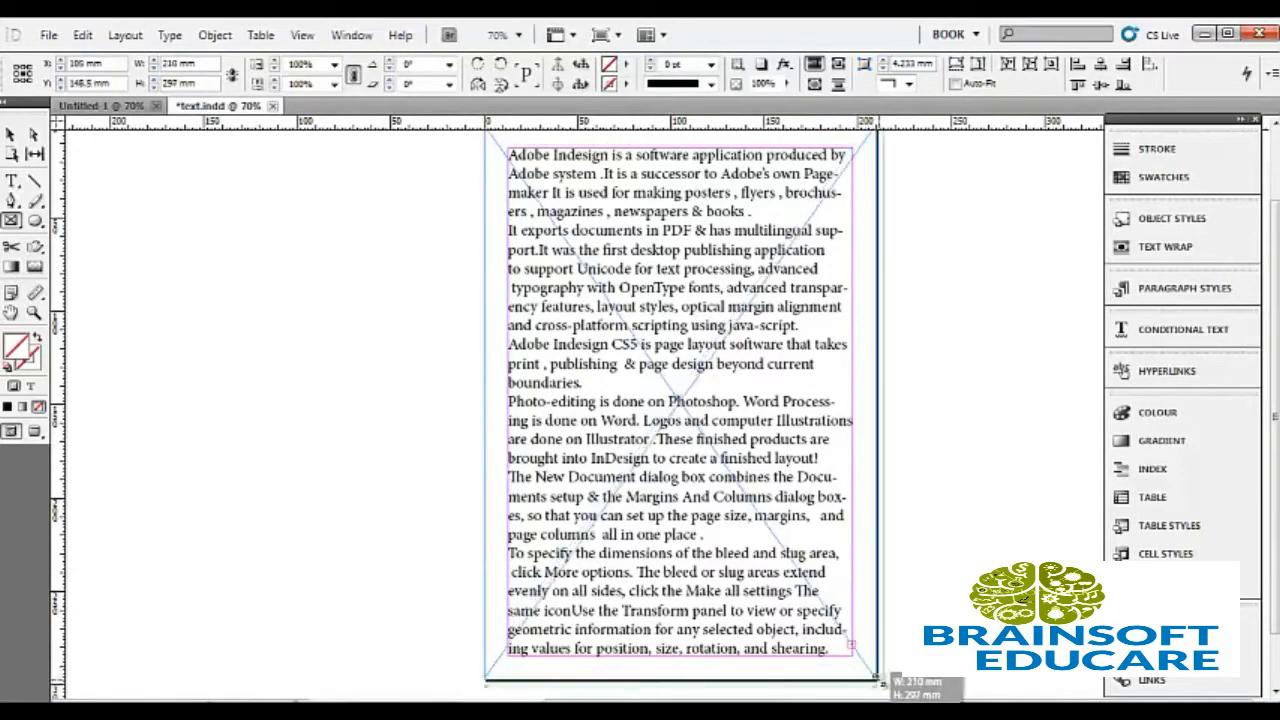
{"action": "left_click_drag", "start_coordinate": [866, 664], "coordinate": [875, 679]}
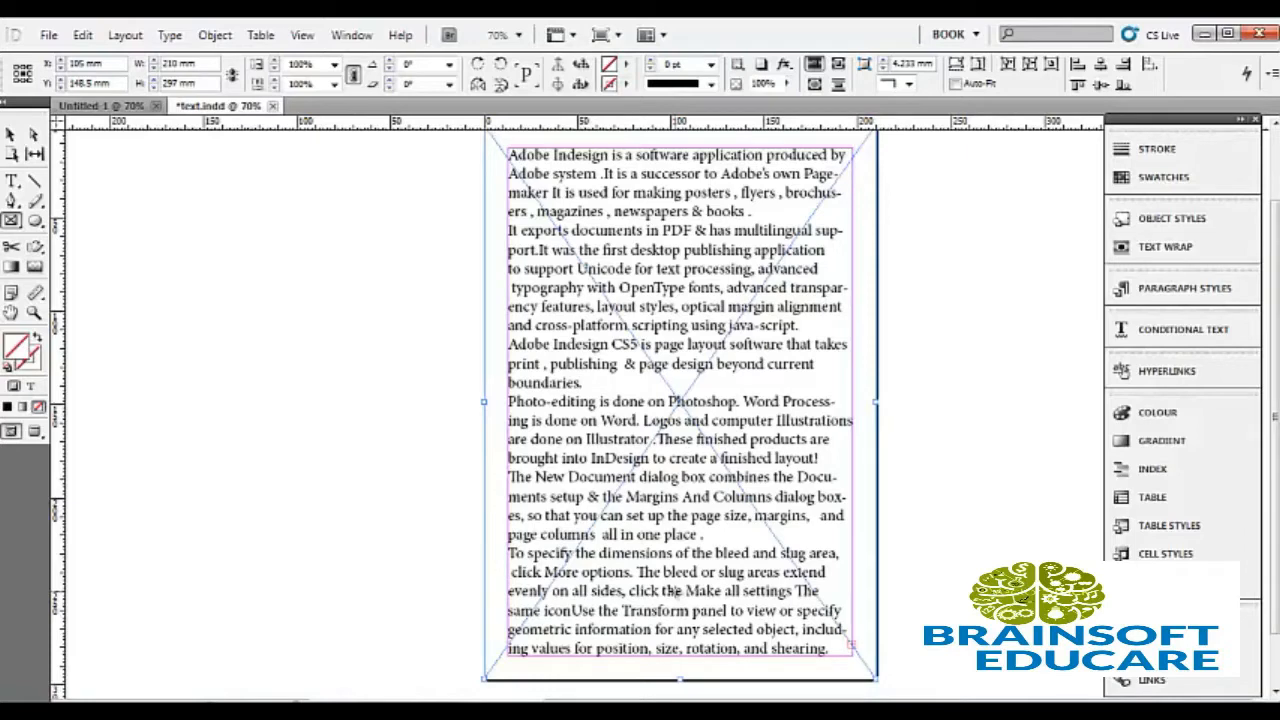
Step: Place the rainbowfea_mm98lo25 image from the Wall folder into the full-page frame
{"action": "left_click", "coordinate": [48, 35]}
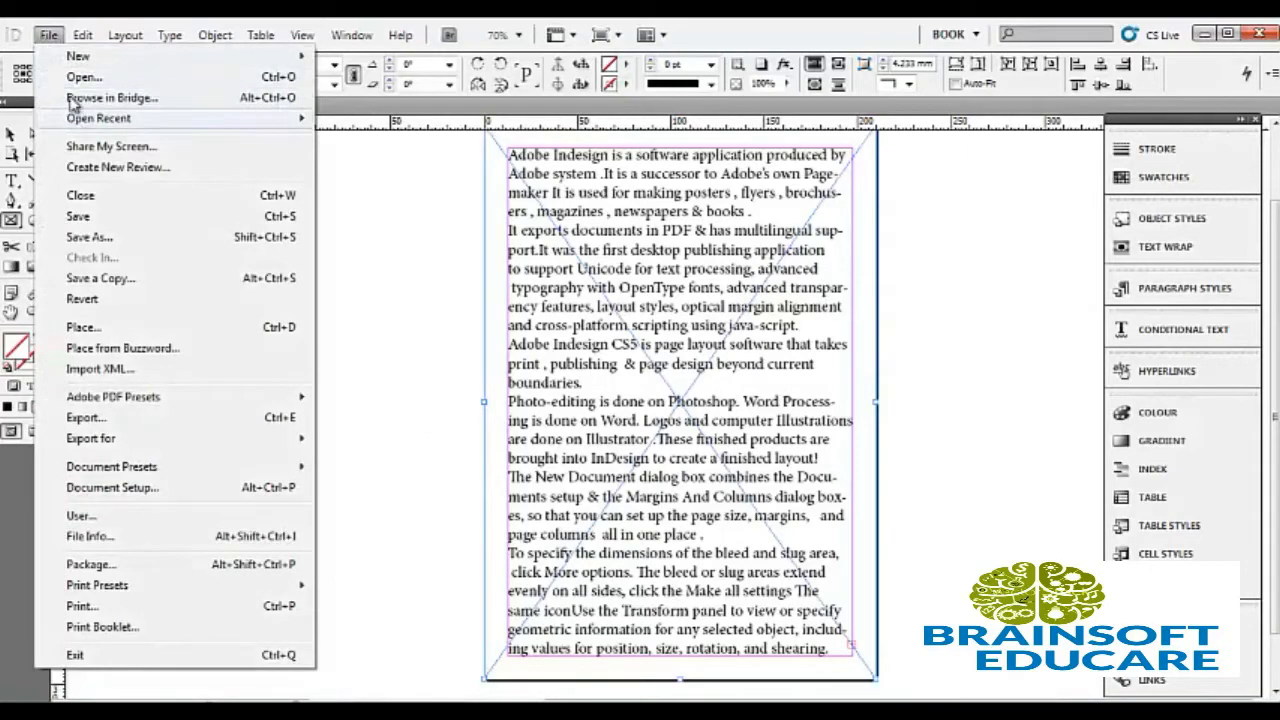
{"action": "mouse_move", "coordinate": [82, 35]}
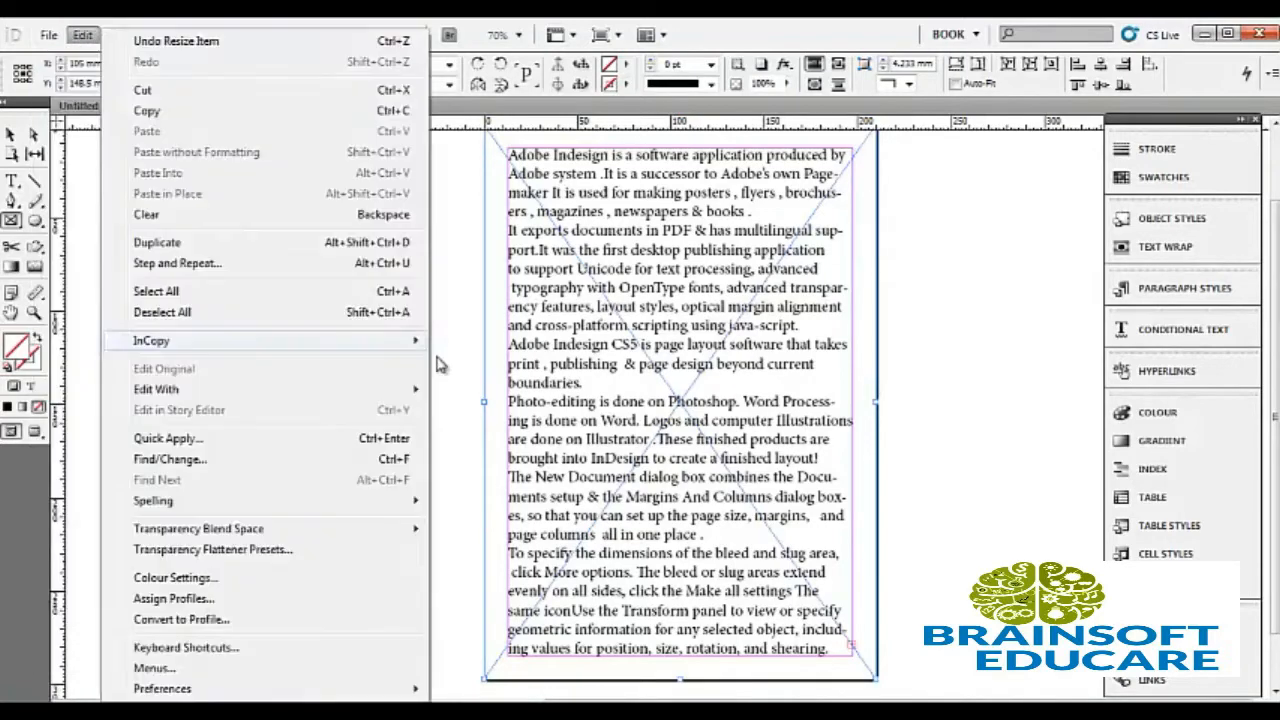
{"action": "mouse_move", "coordinate": [44, 42]}
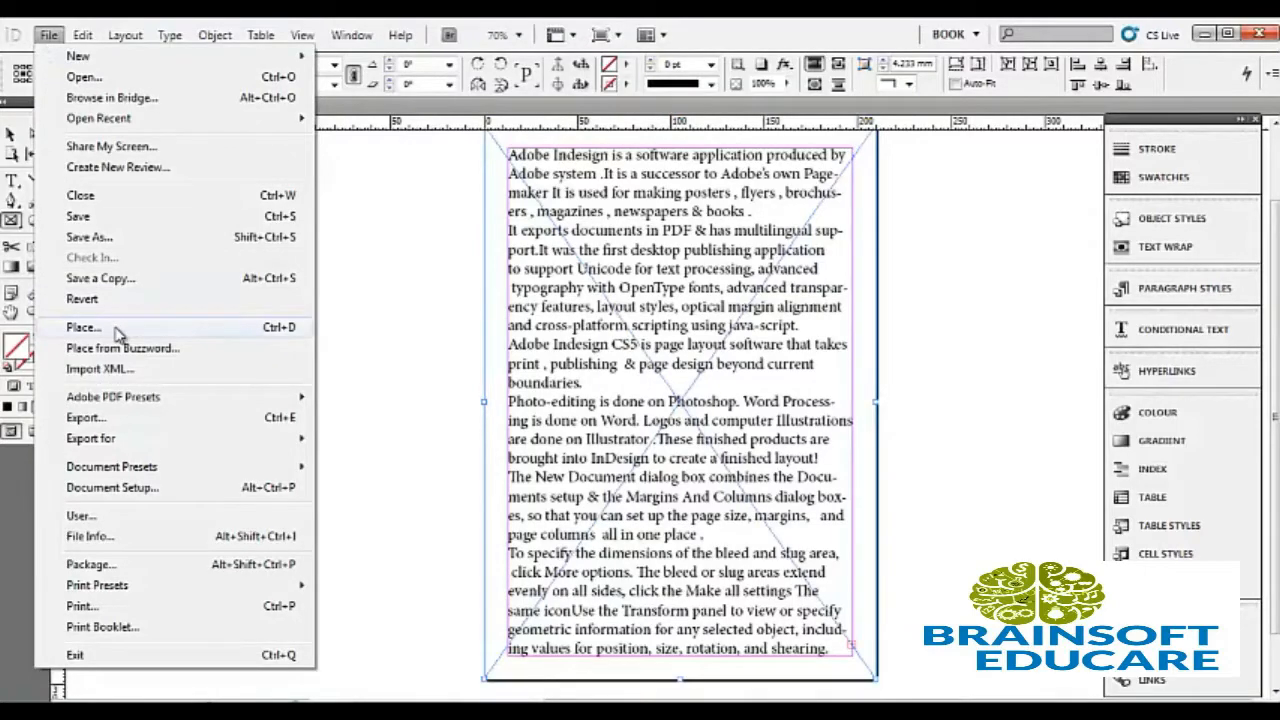
{"action": "left_click", "coordinate": [84, 327]}
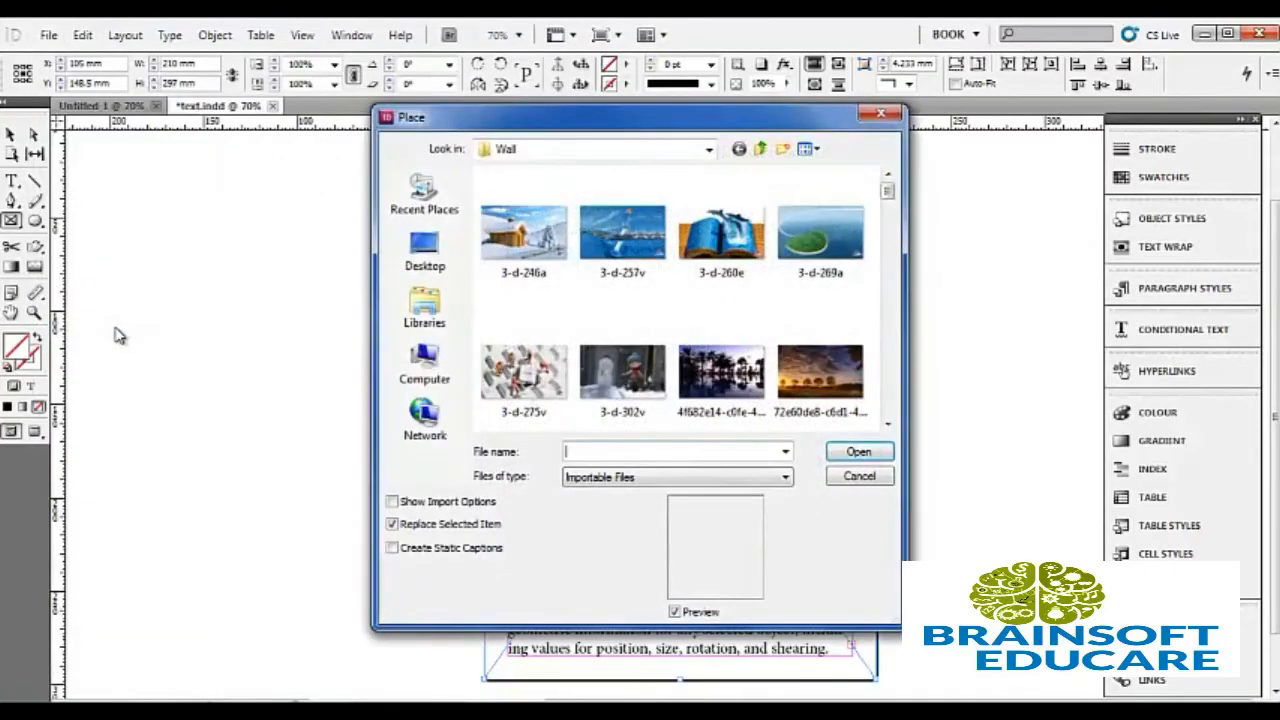
{"action": "scroll", "coordinate": [888, 200], "scroll_direction": "down", "scroll_amount": 1}
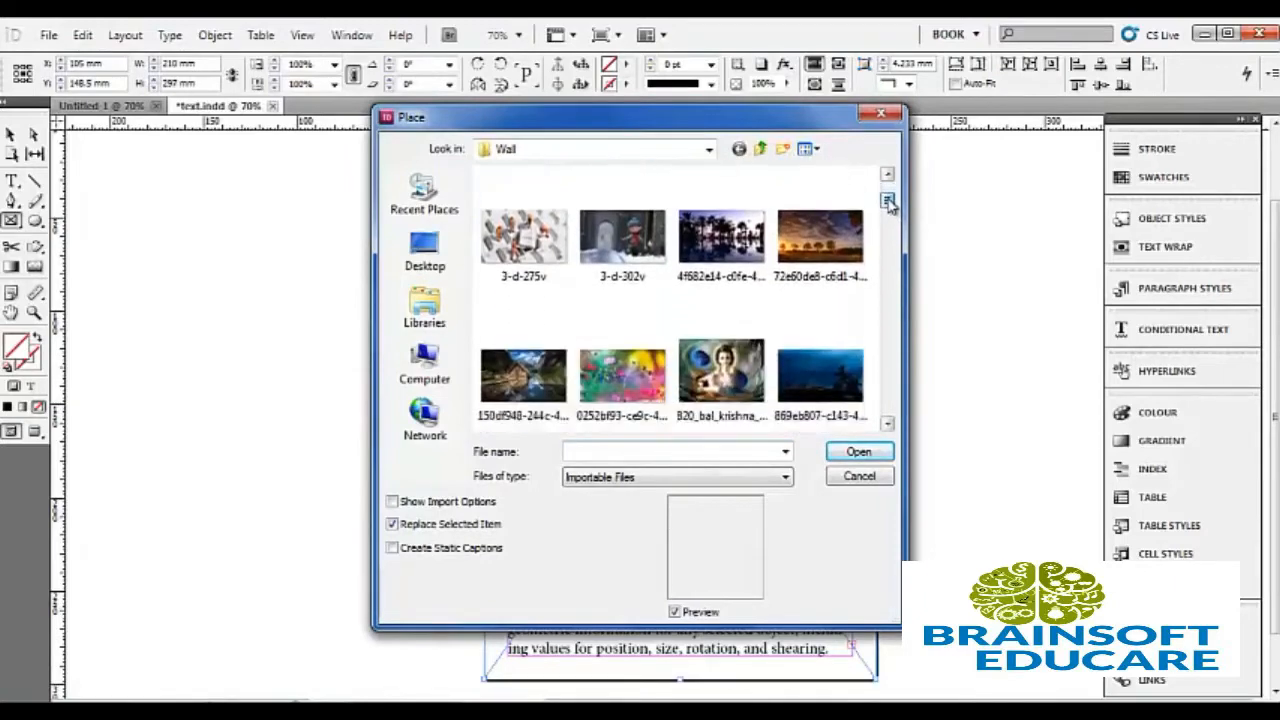
{"action": "left_click_drag", "start_coordinate": [888, 205], "coordinate": [887, 383]}
{"action": "left_click", "coordinate": [730, 235]}
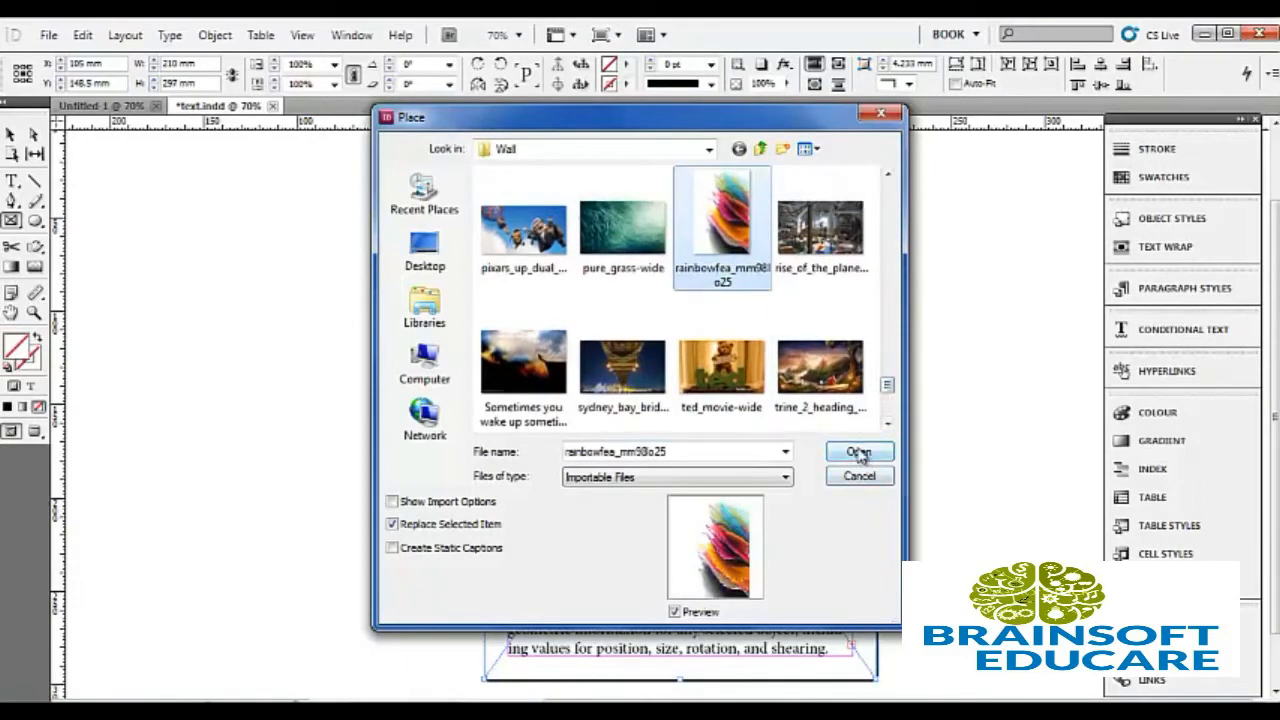
{"action": "left_click", "coordinate": [860, 453]}
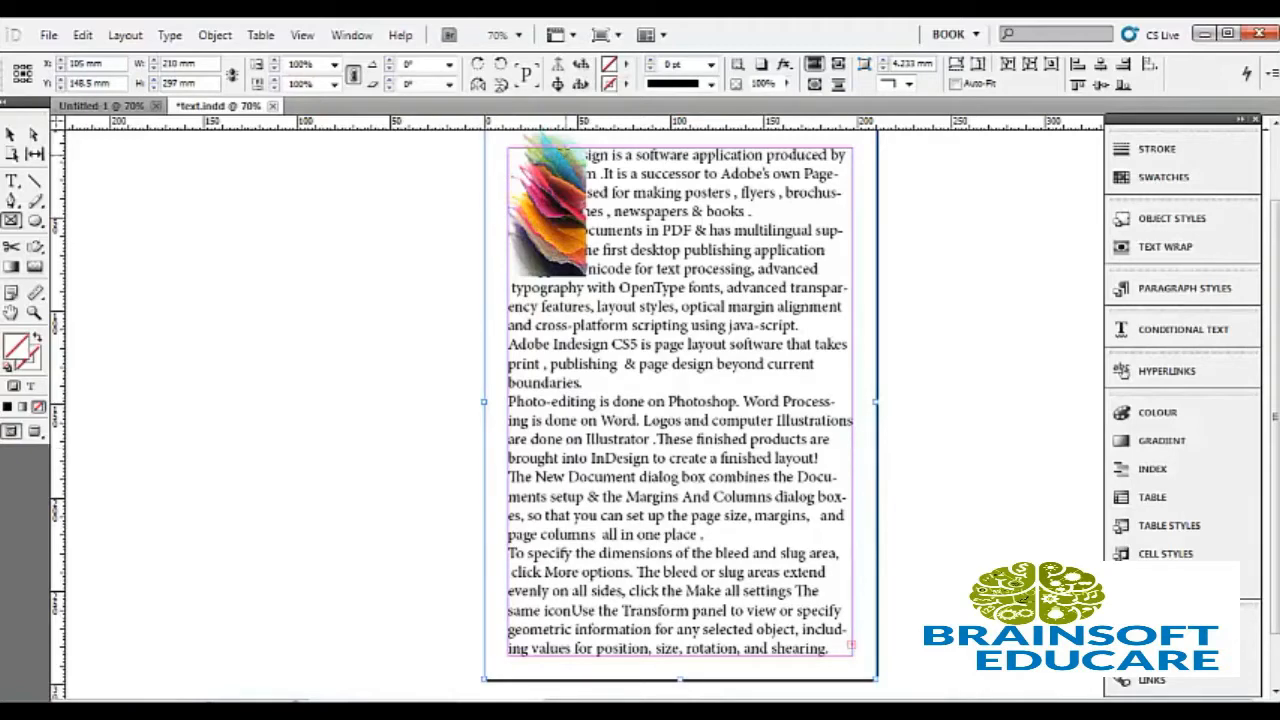
Step: Fit the placed image with Fill Frame Proportionally so it covers the full-page frame
{"action": "right_click", "coordinate": [571, 212]}
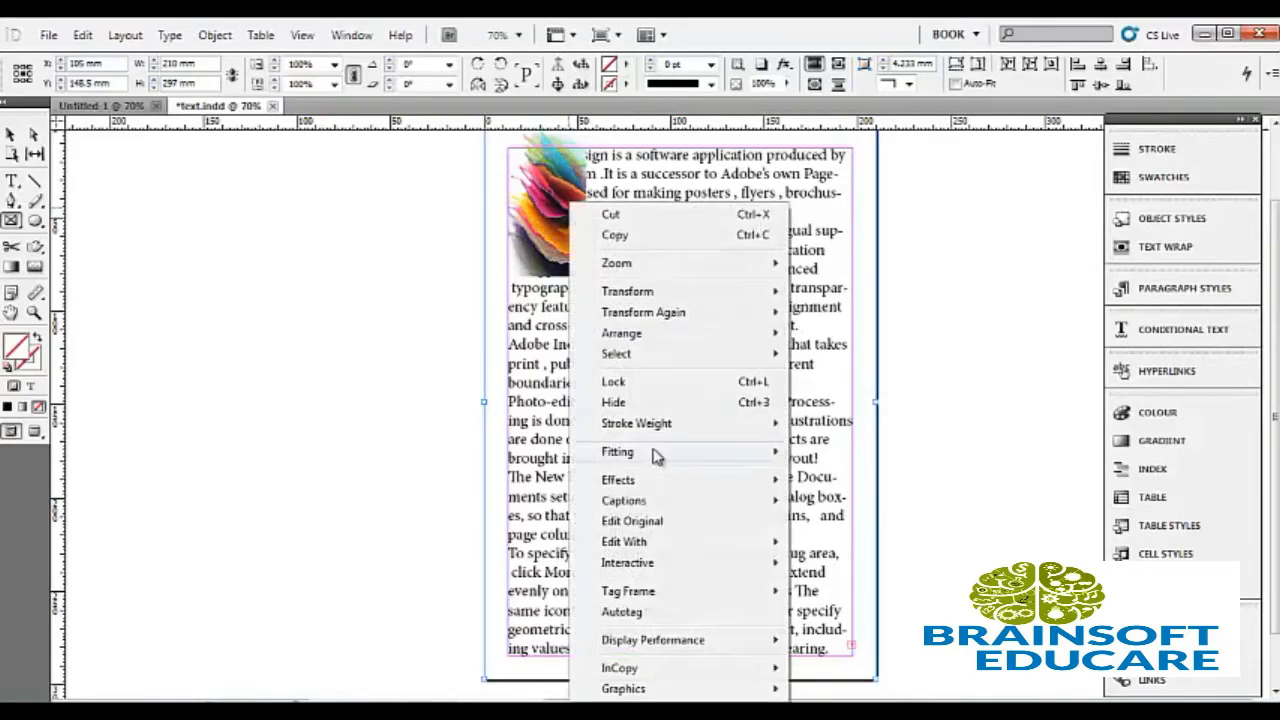
{"action": "mouse_move", "coordinate": [657, 456]}
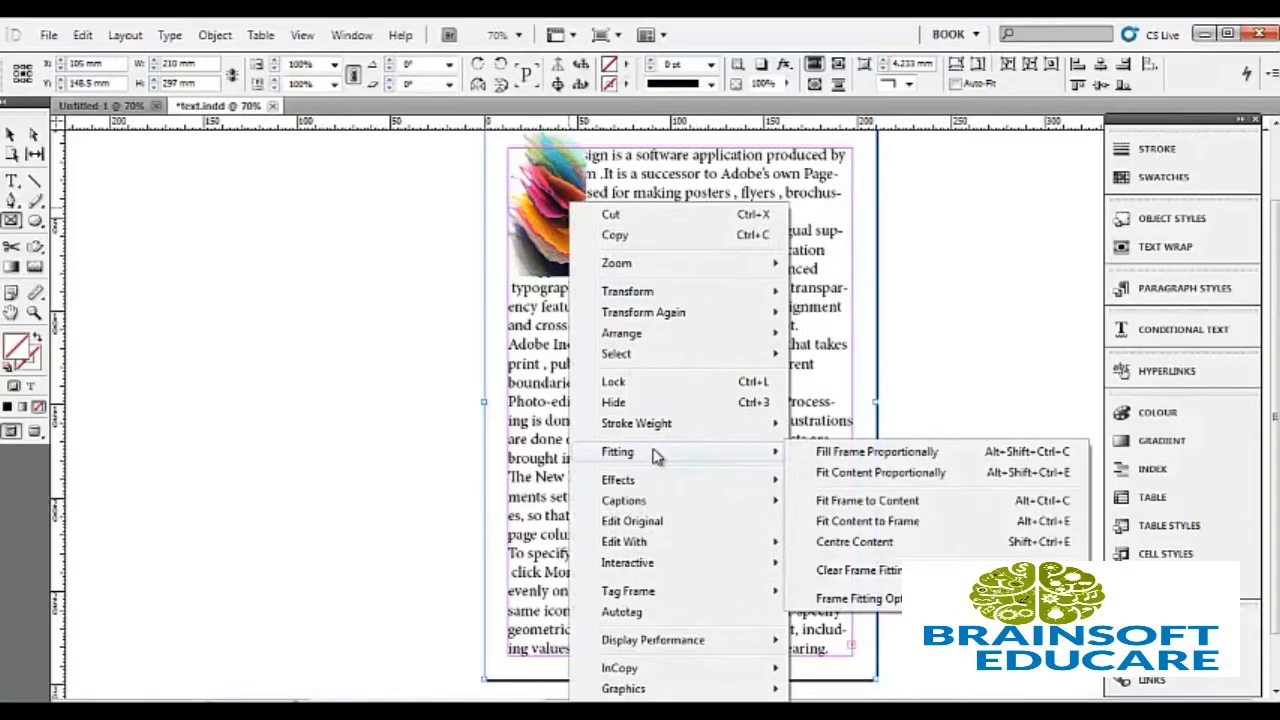
{"action": "left_click", "coordinate": [812, 455]}
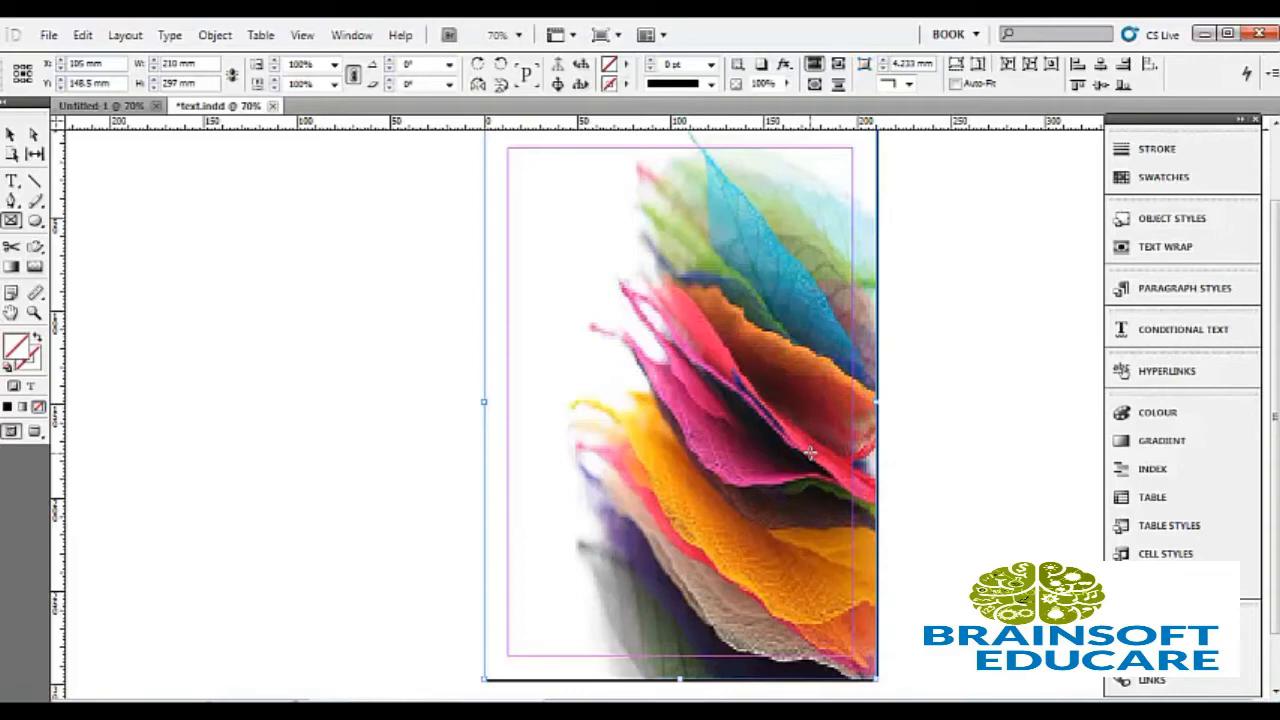
Step: Set the placed image's display performance to High Quality Display
{"action": "right_click", "coordinate": [685, 355]}
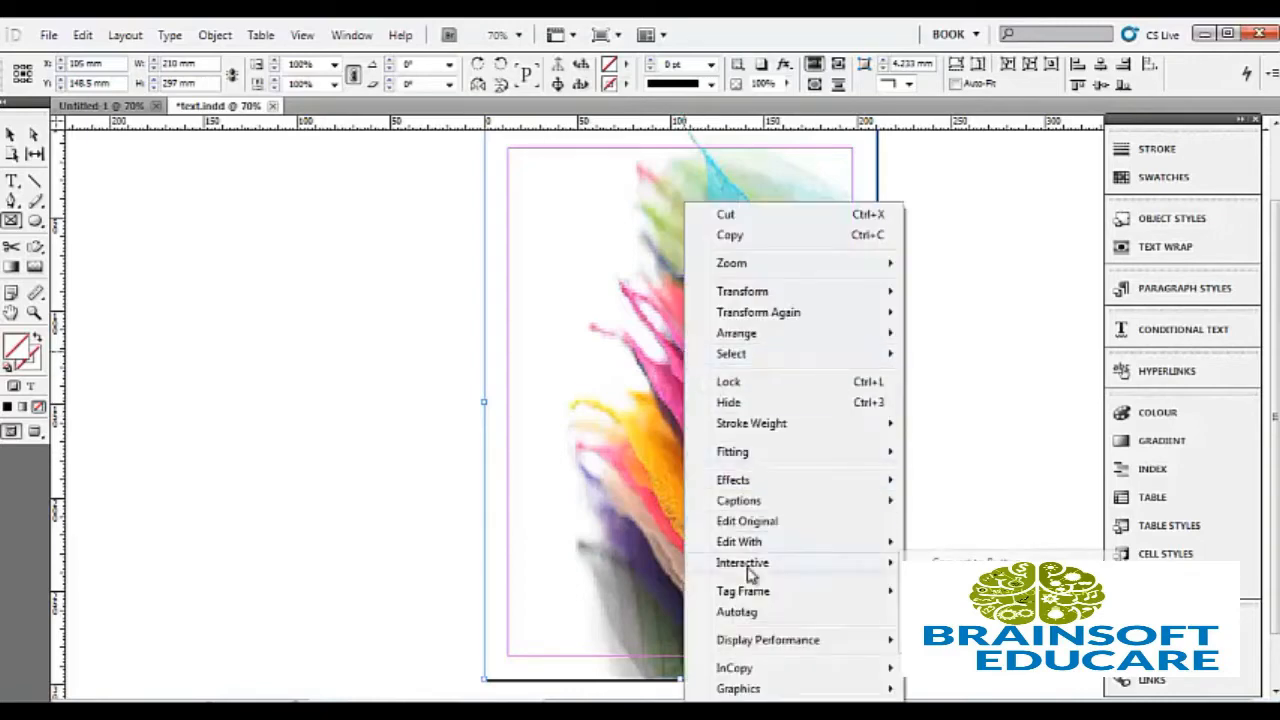
{"action": "mouse_move", "coordinate": [757, 652]}
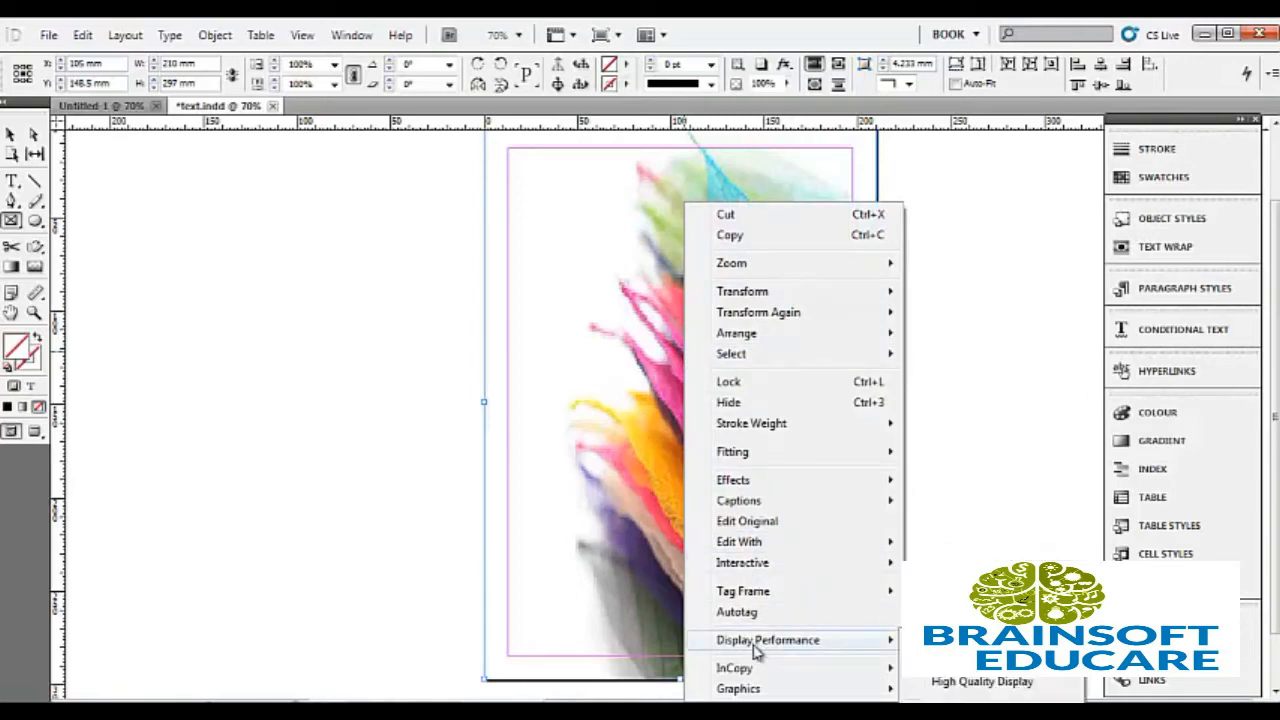
{"action": "left_click", "coordinate": [972, 690]}
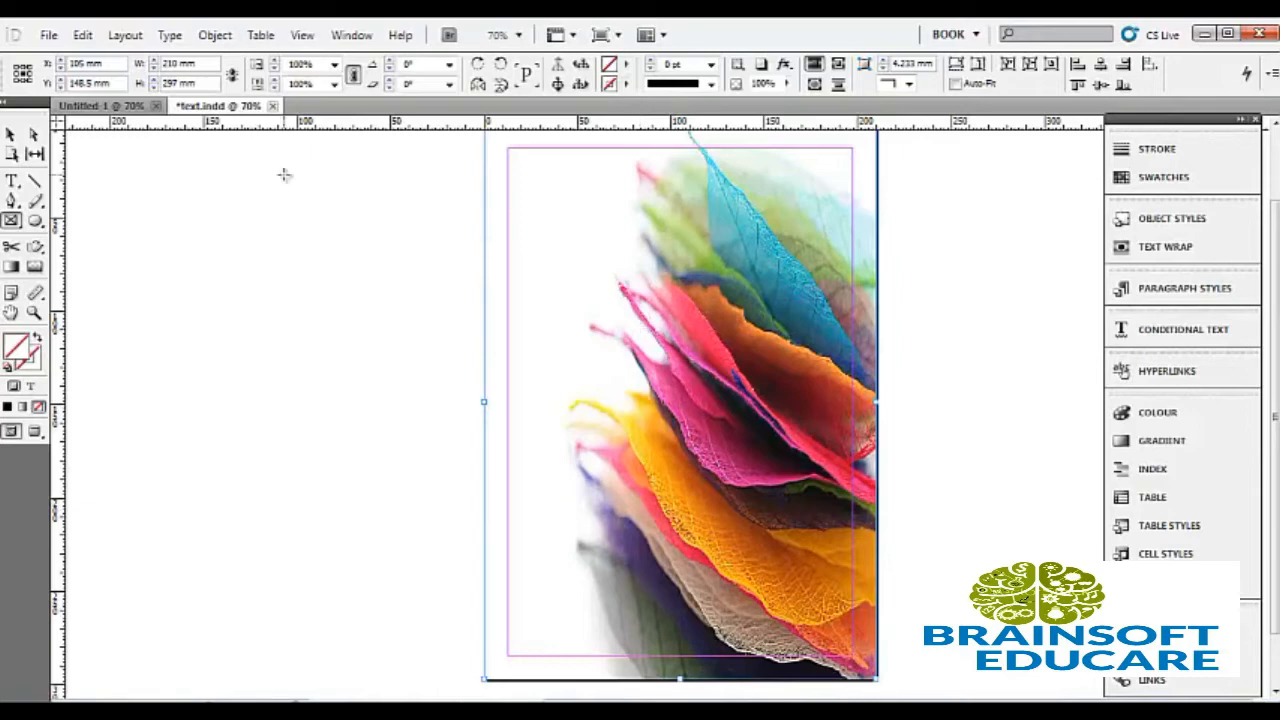
Step: Check the bounds of the image content inside its frame with the Direct Selection tool, and deselect it
{"action": "left_click", "coordinate": [35, 140]}
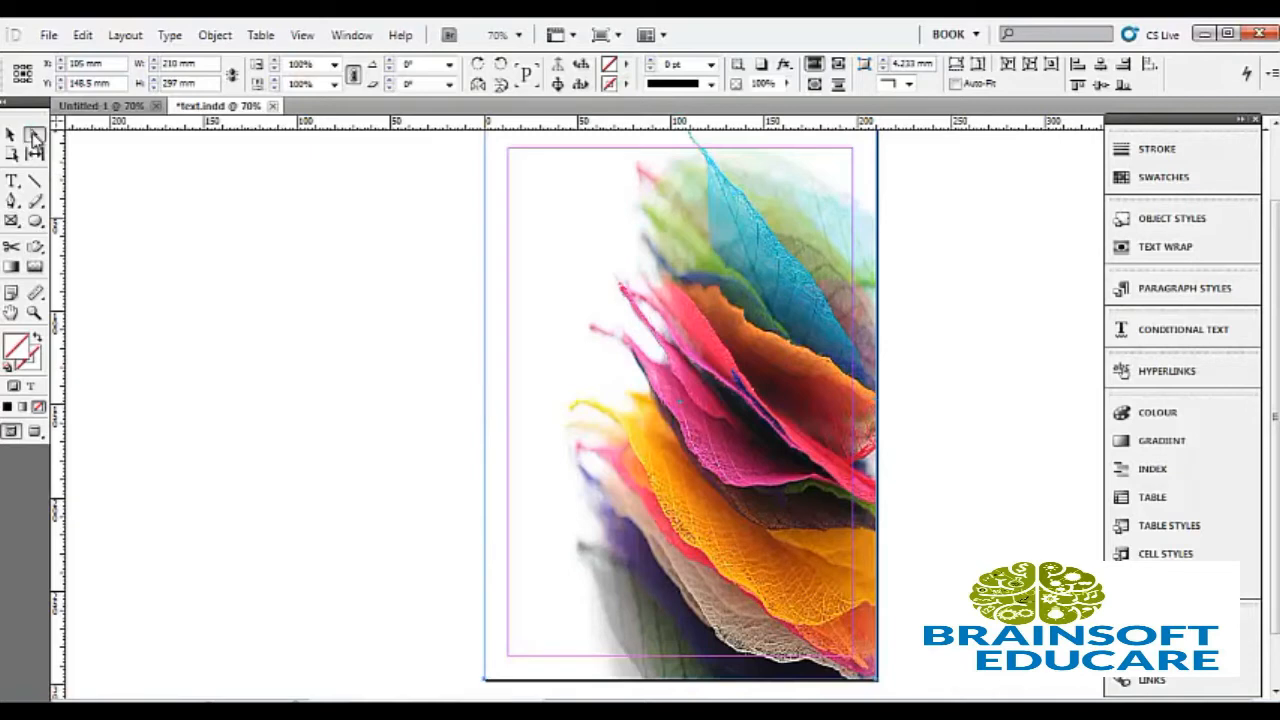
{"action": "left_click", "coordinate": [876, 428]}
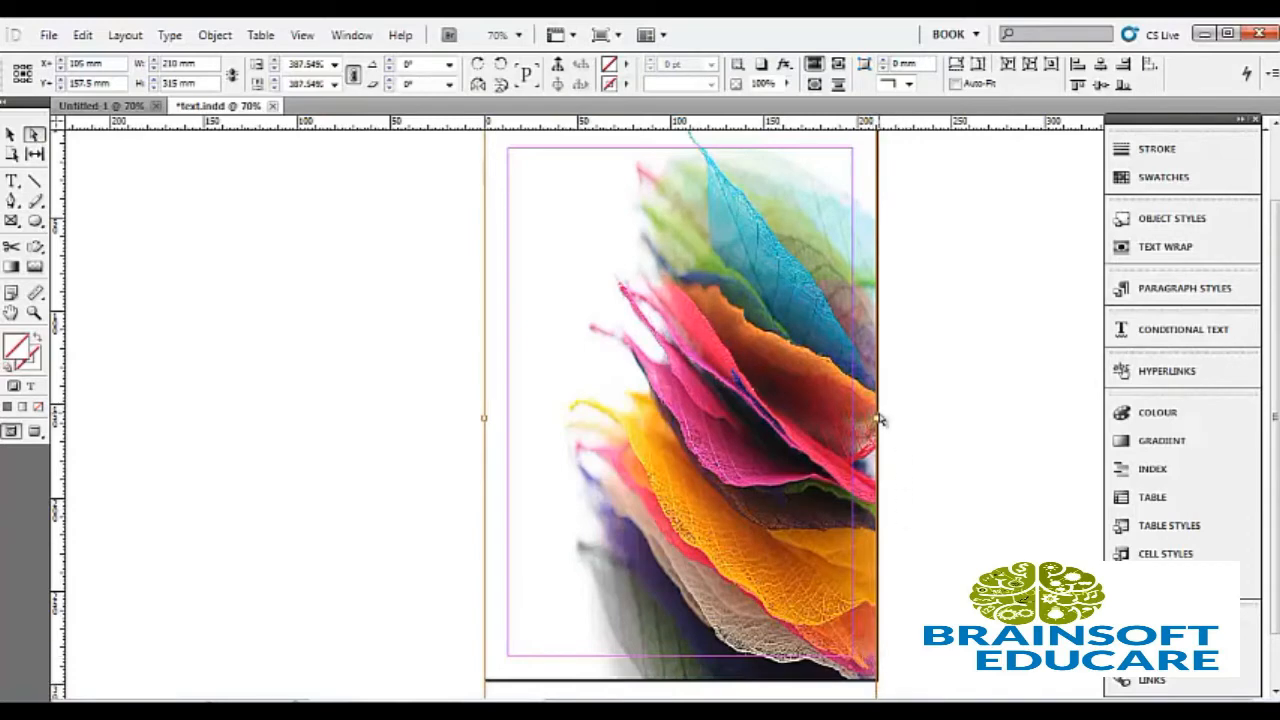
{"action": "mouse_move", "coordinate": [876, 418]}
{"action": "left_mouse_down"}
{"action": "mouse_move", "coordinate": [837, 420]}
{"action": "mouse_move", "coordinate": [877, 428]}
{"action": "left_mouse_up"}
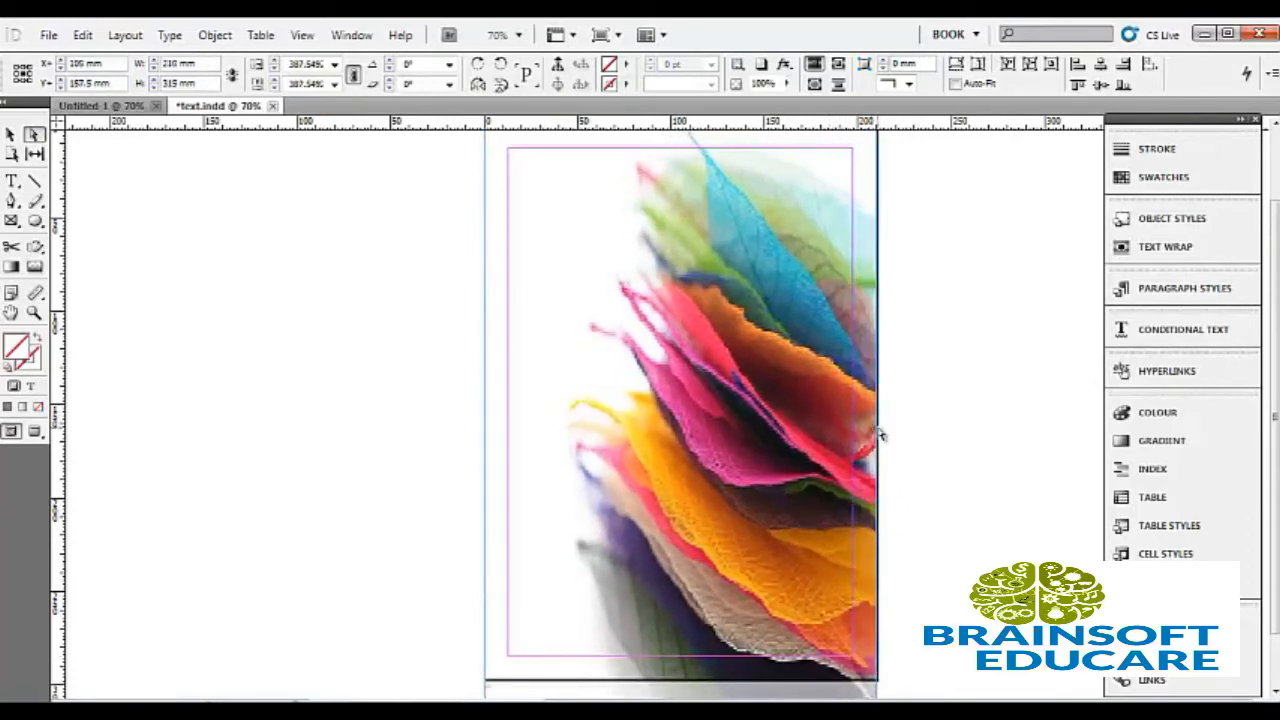
{"action": "left_click", "coordinate": [387, 447]}
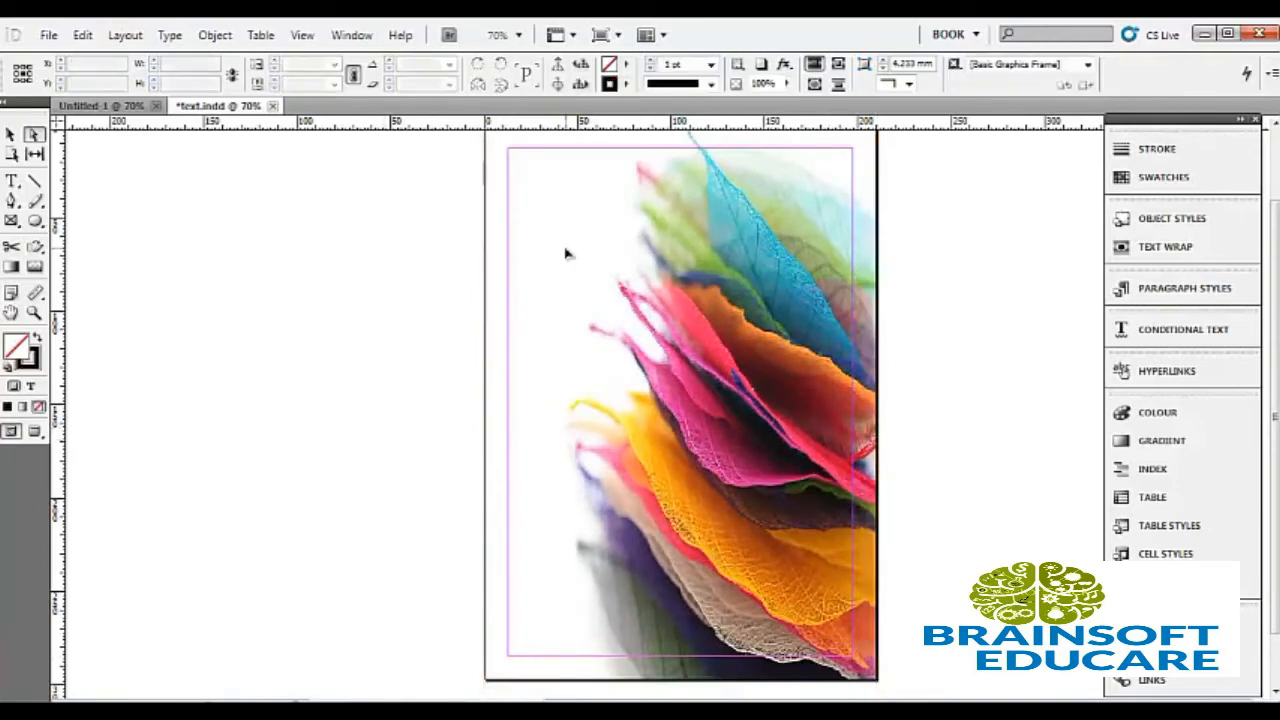
Step: Send the full-page image frame to the back, behind the text, and deselect it
{"action": "left_click", "coordinate": [565, 250]}
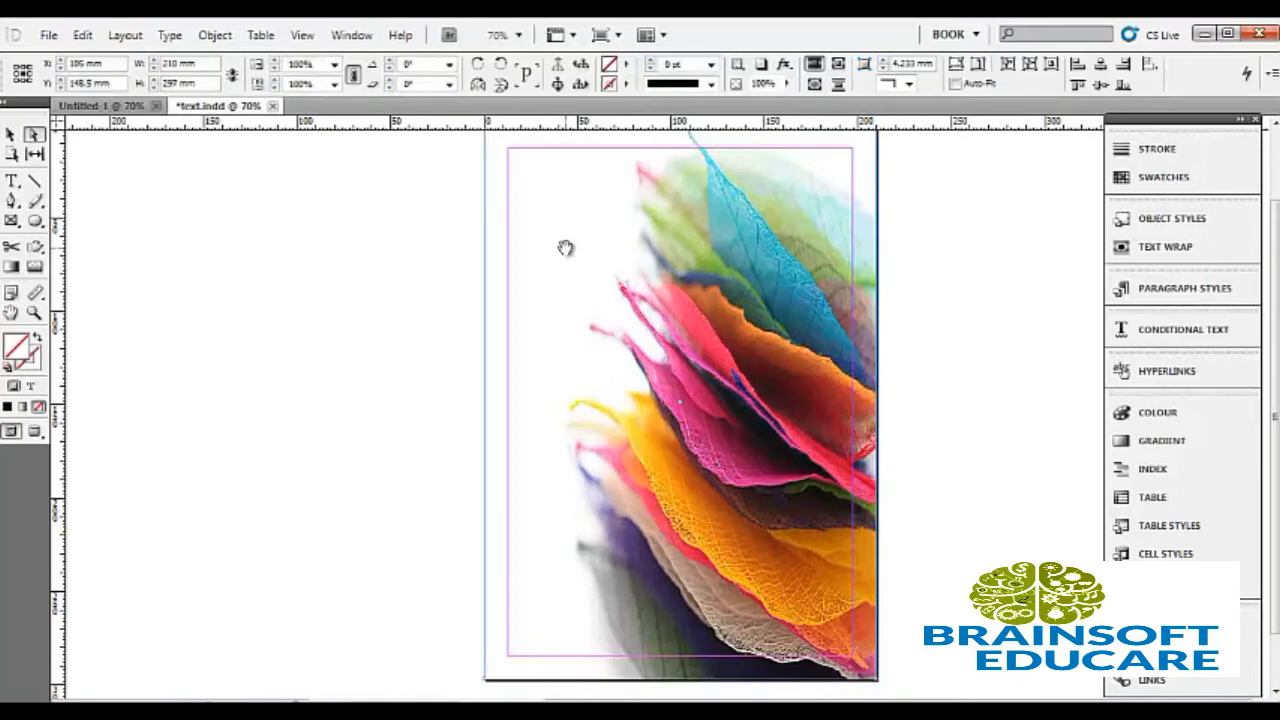
{"action": "right_click", "coordinate": [566, 254]}
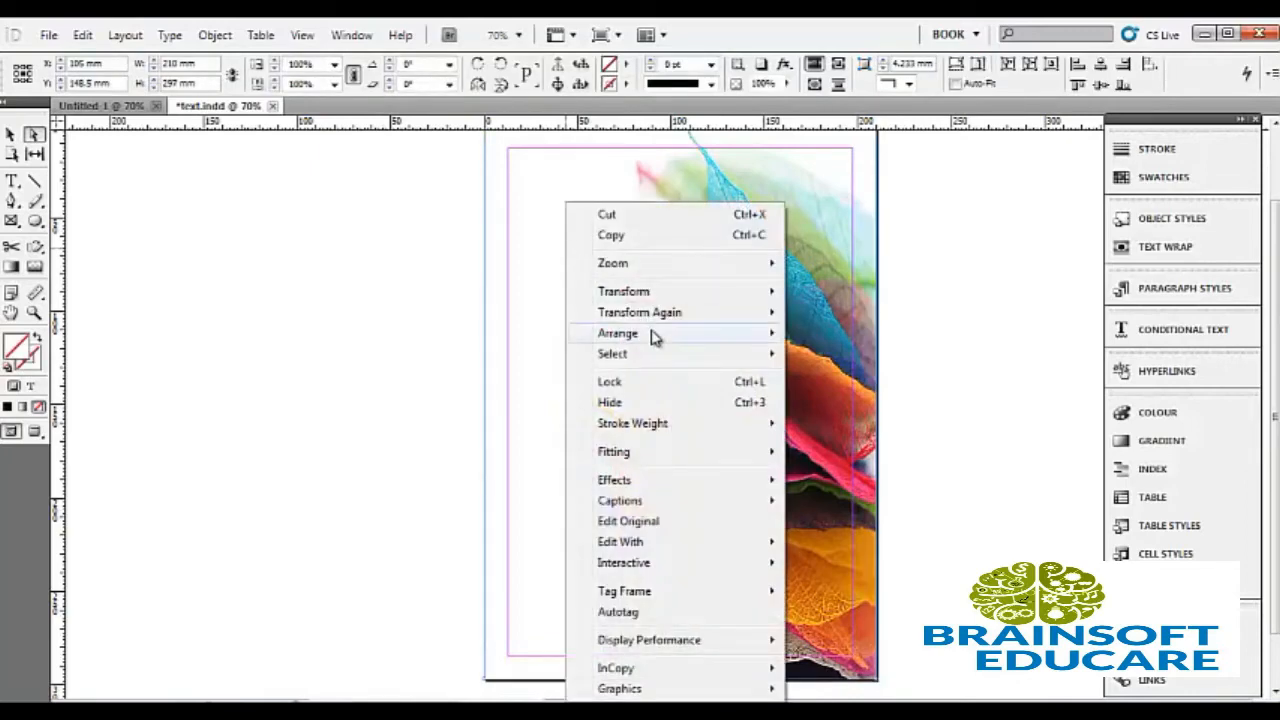
{"action": "mouse_move", "coordinate": [655, 339]}
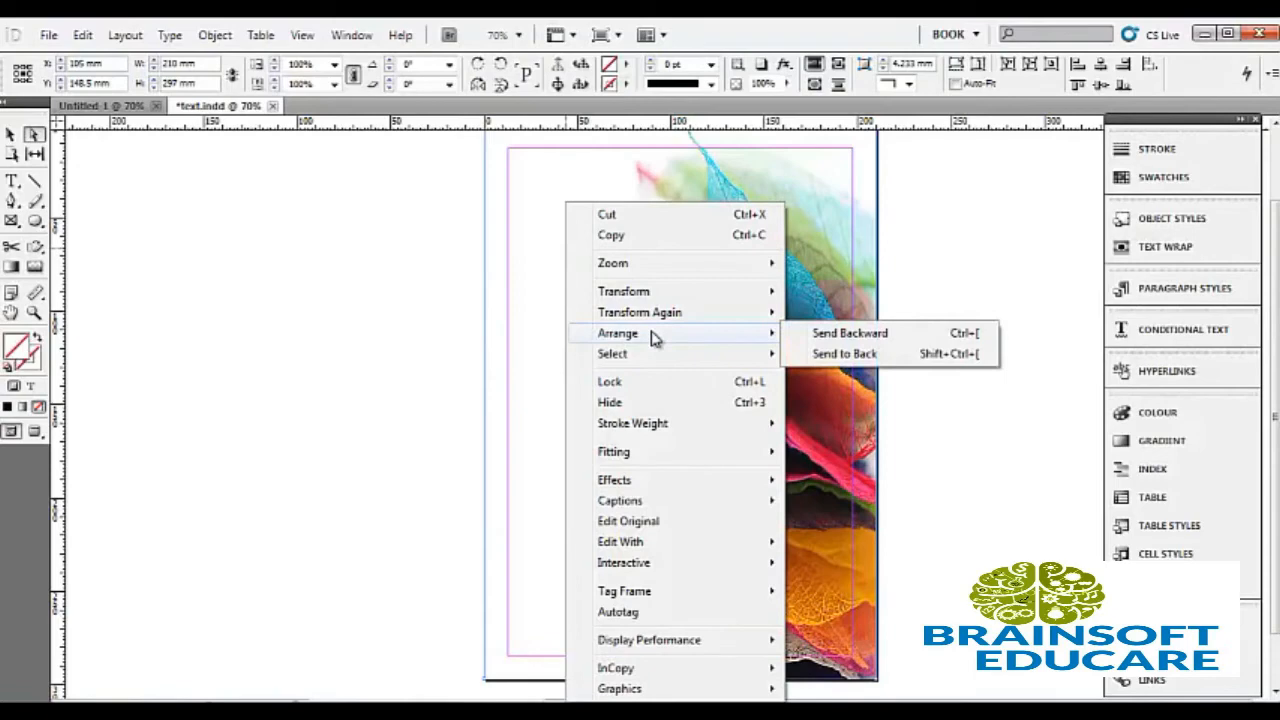
{"action": "left_click", "coordinate": [838, 356]}
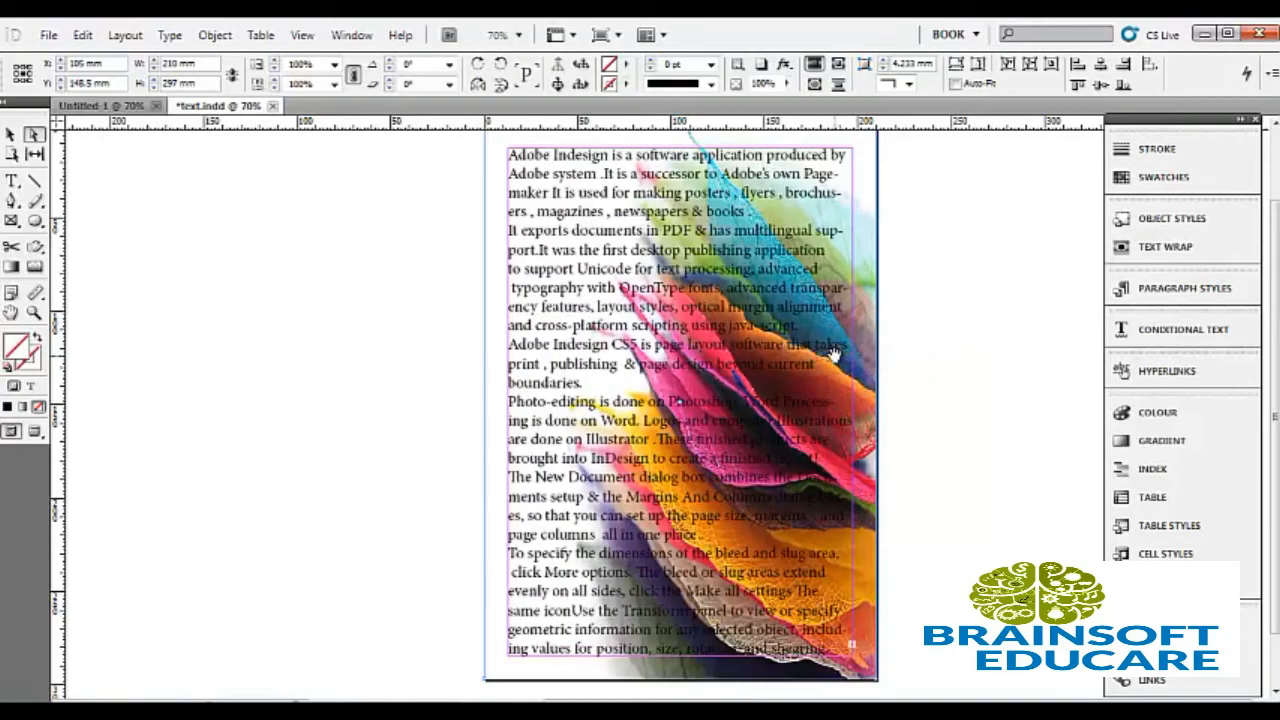
{"action": "left_click", "coordinate": [958, 404]}
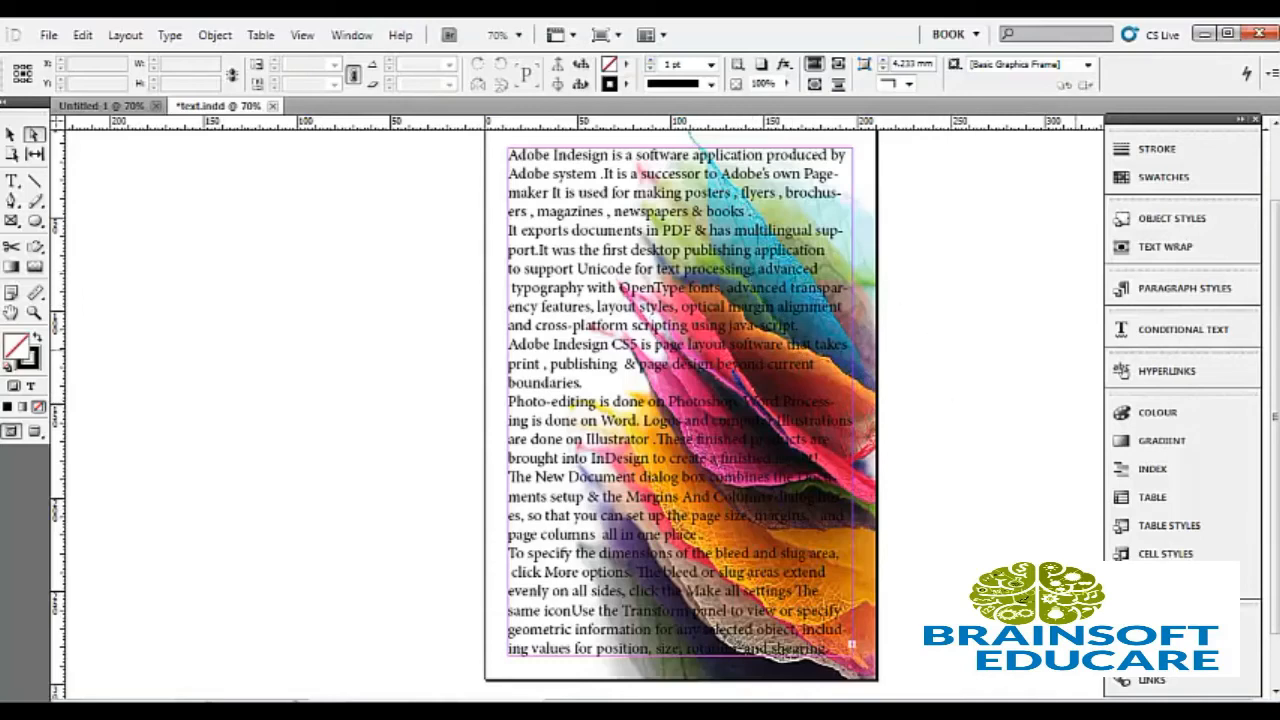
{"action": "left_click_drag", "start_coordinate": [1275, 280], "coordinate": [1276, 238]}
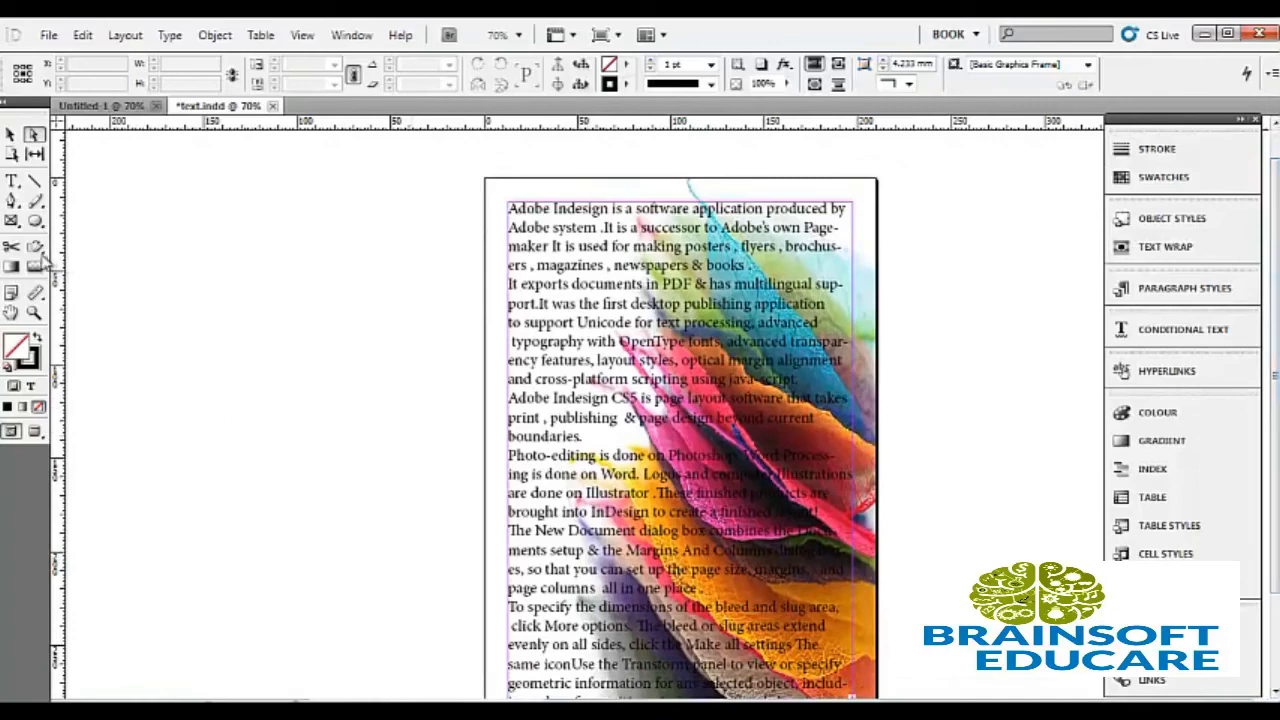
{"action": "left_click", "coordinate": [12, 224]}
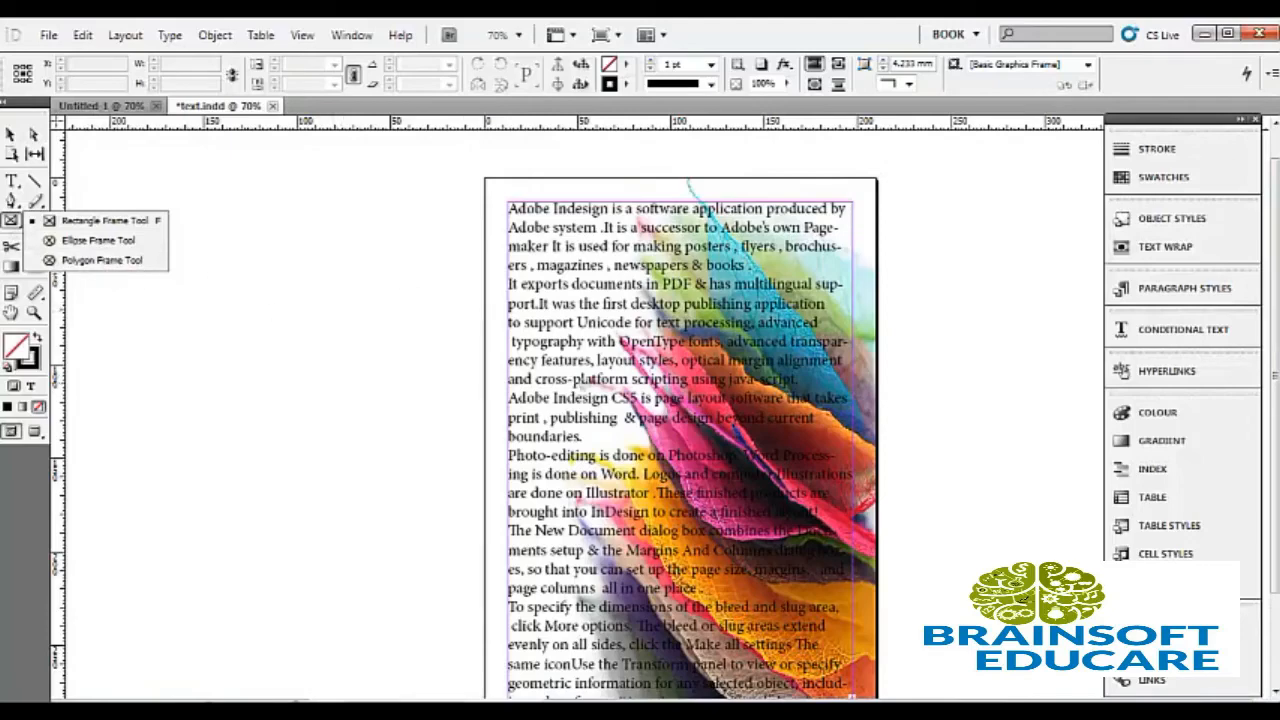
{"action": "left_click", "coordinate": [430, 339]}
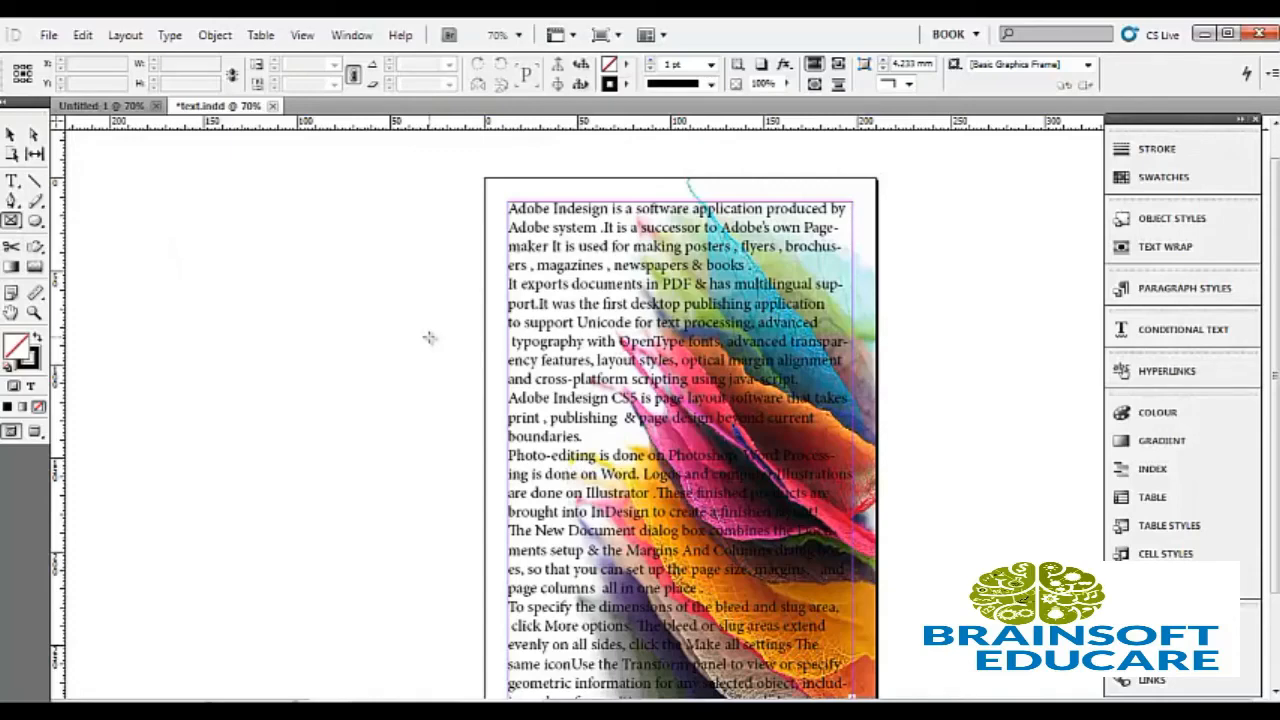
{"action": "scroll", "coordinate": [1278, 266], "scroll_direction": "down", "scroll_amount": 1}
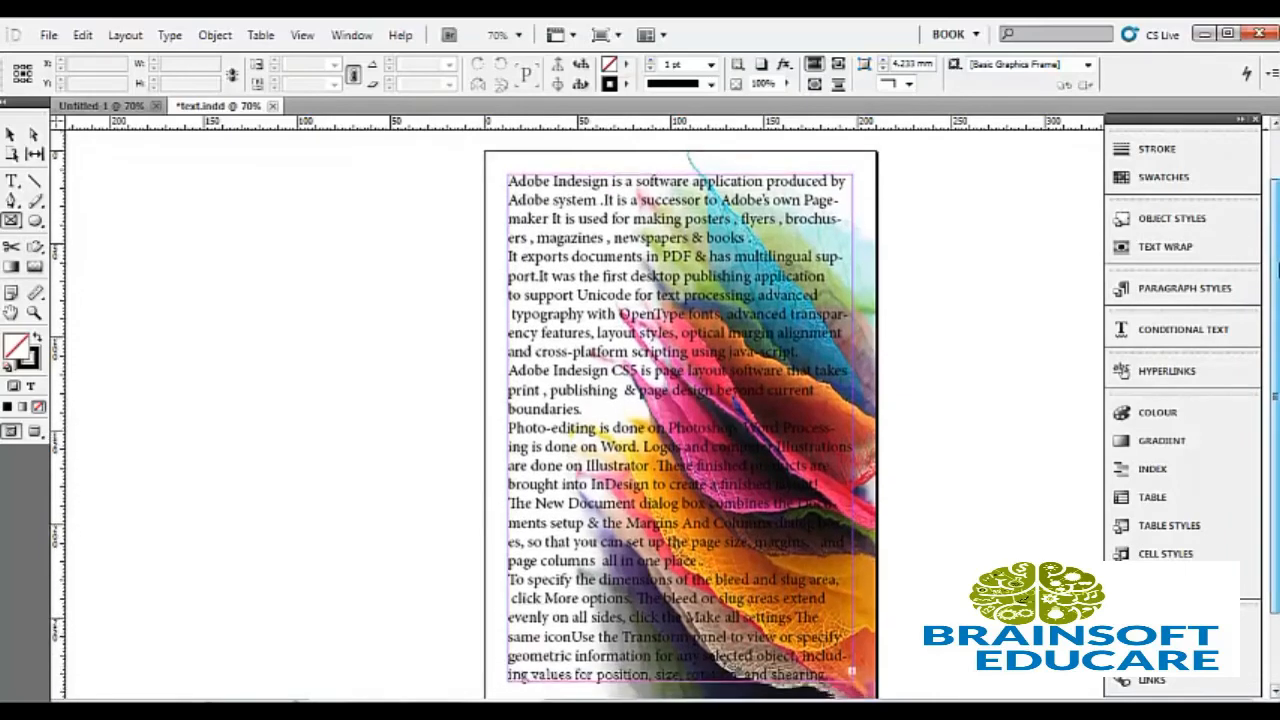
{"action": "scroll", "coordinate": [1278, 266], "scroll_direction": "down", "scroll_amount": 1}
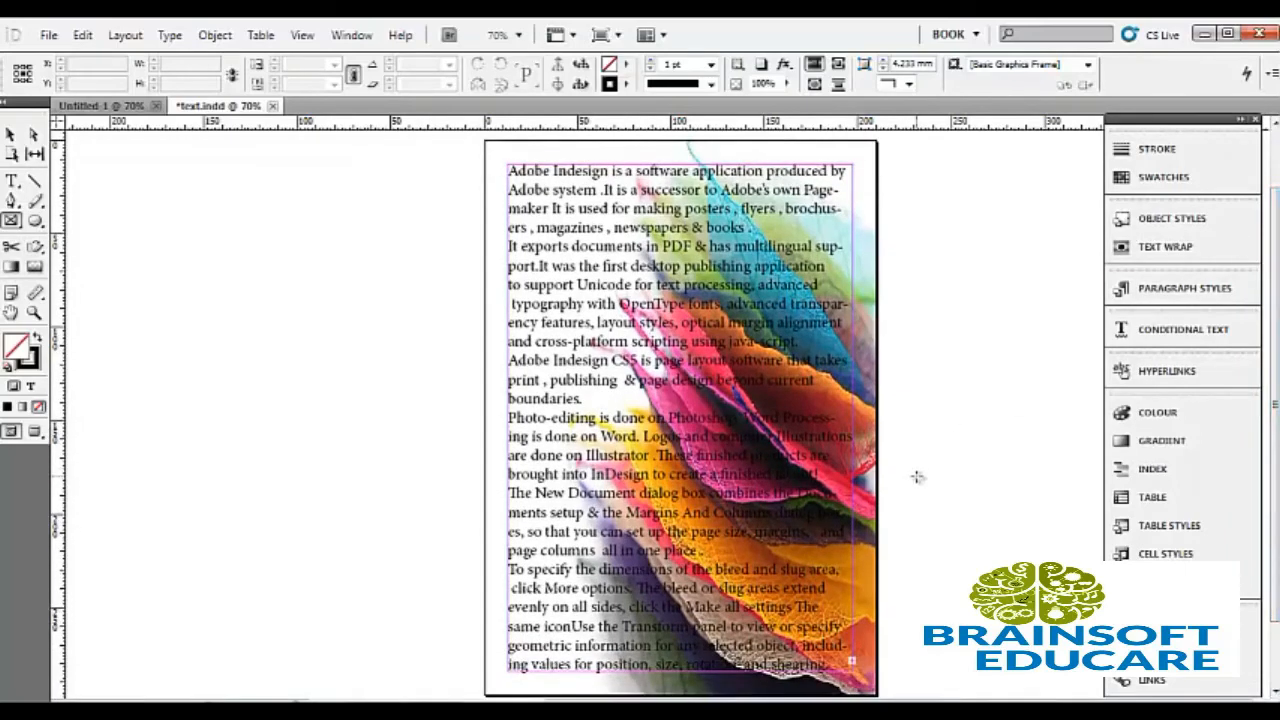